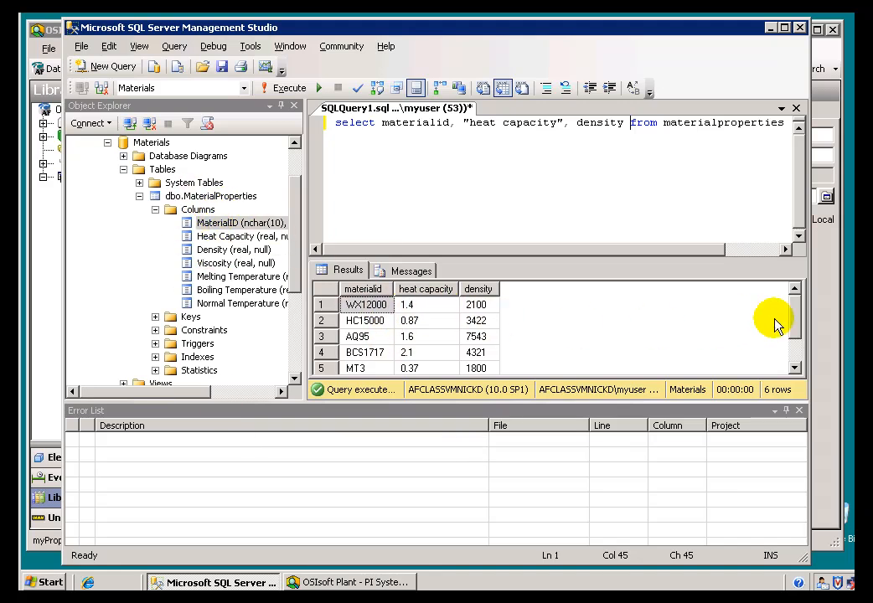
Switch to PI System Explorer and create a library table named "Data From SQL".
drag(799, 331, 795, 308)
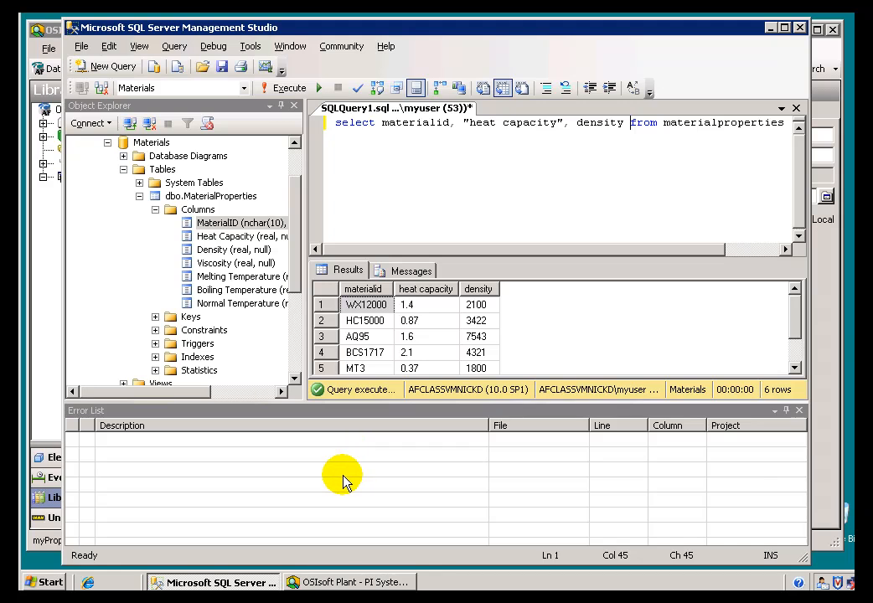
click(333, 584)
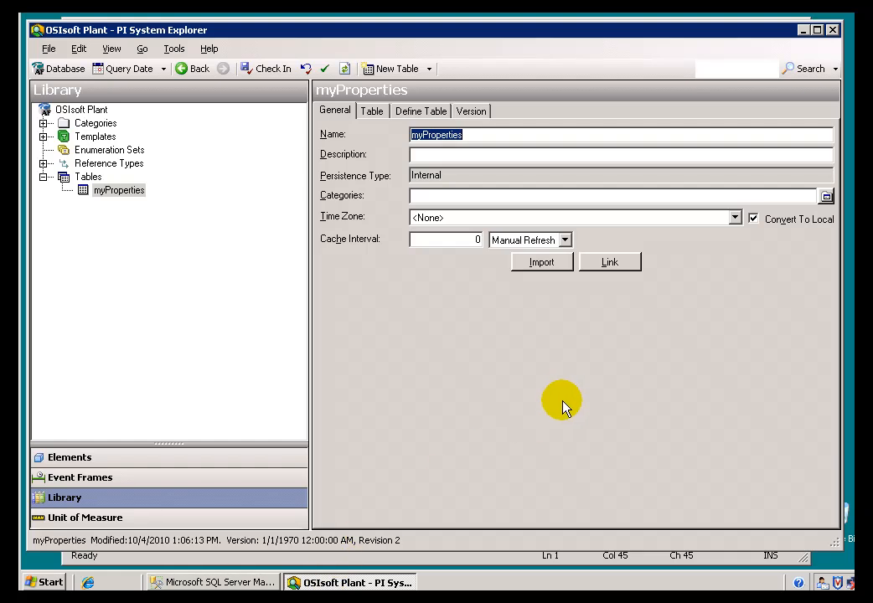
right_click(88, 192)
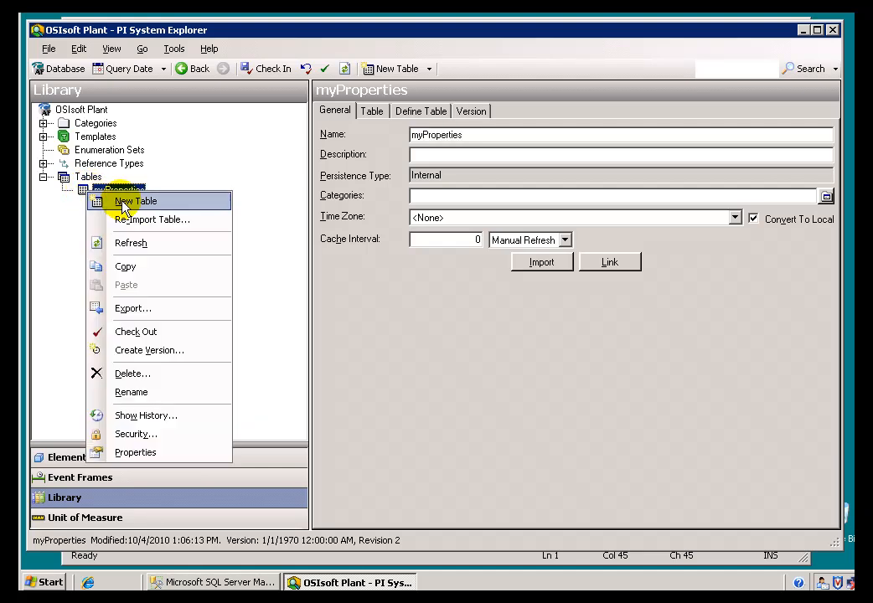
click(122, 202)
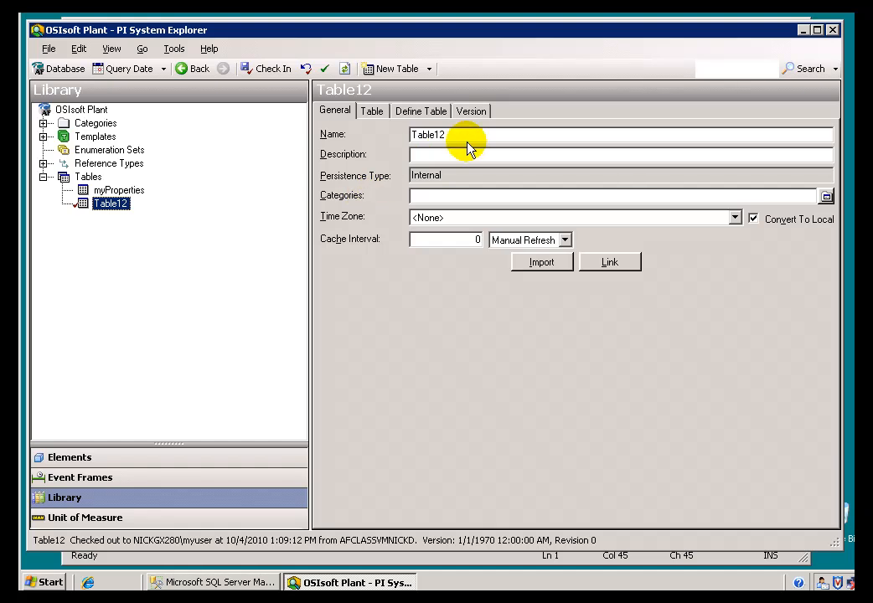
click(421, 137)
double_click(421, 136)
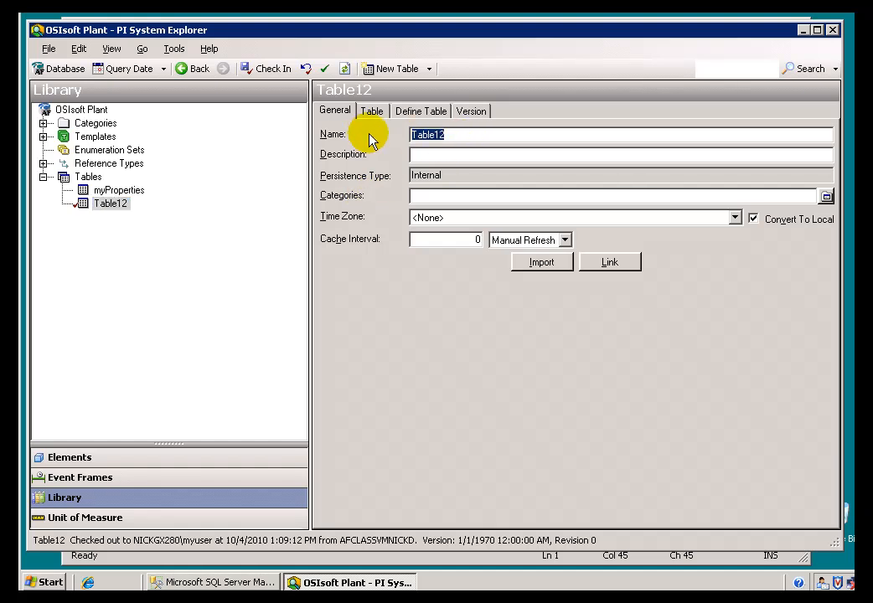
text(Data From SQL)
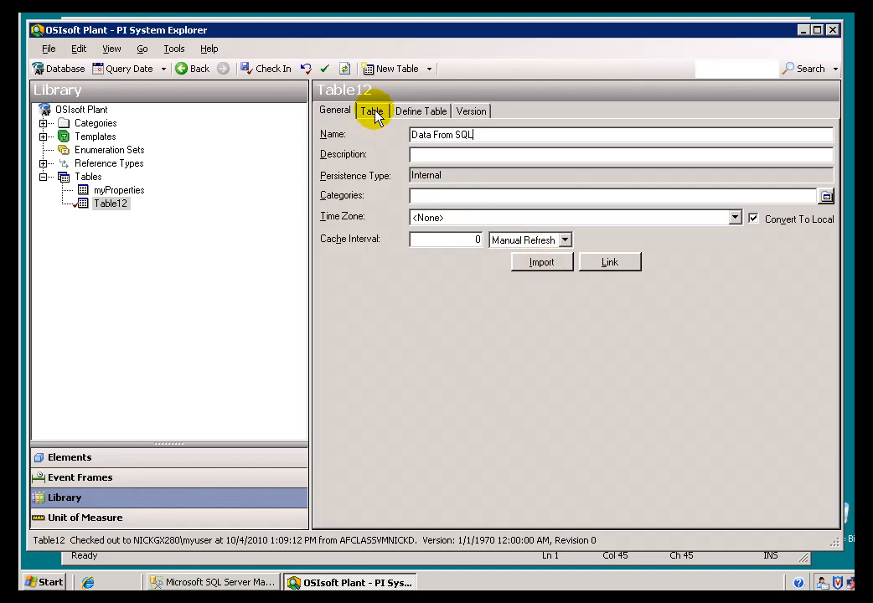
click(538, 269)
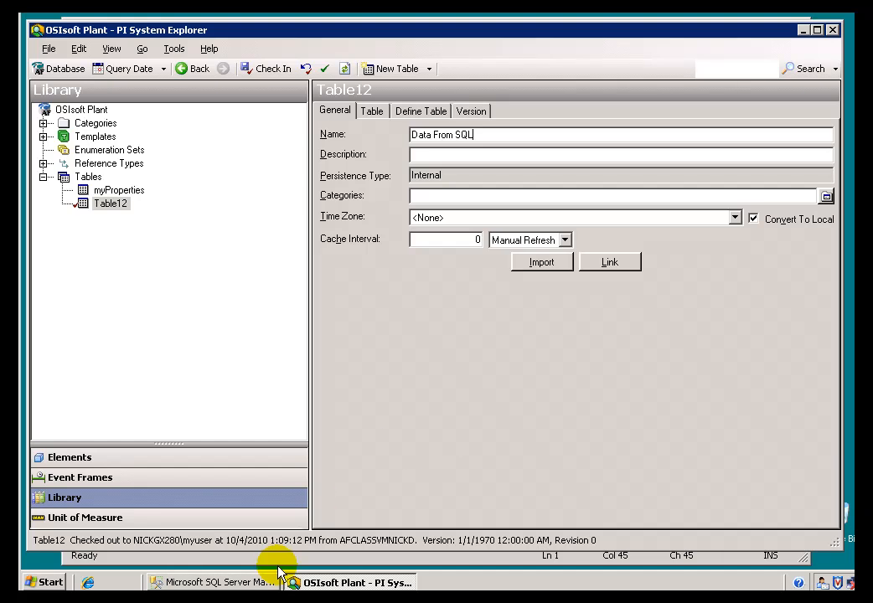
Switch to SQL Server Management Studio and review the select query on materialproperties, then return to PI System Explorer.
click(241, 583)
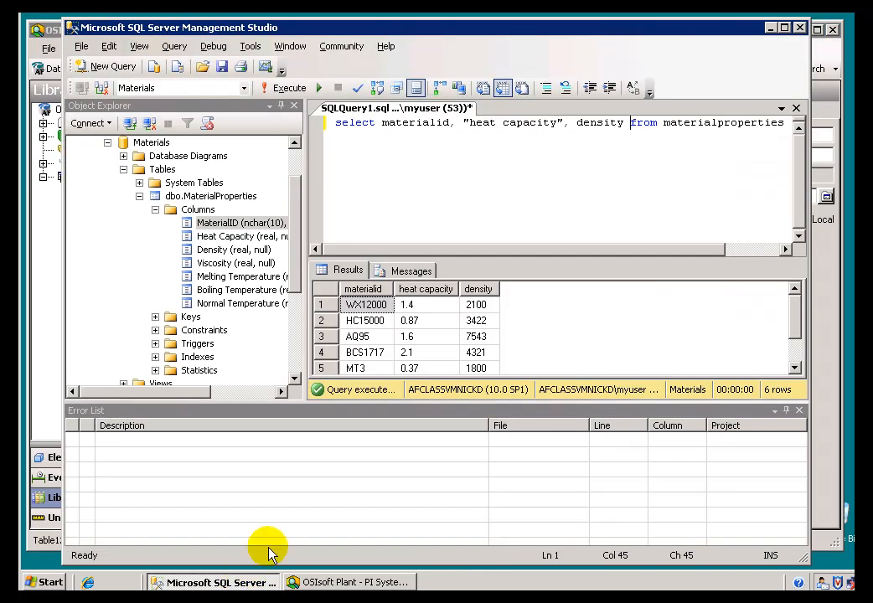
drag(333, 123, 666, 125)
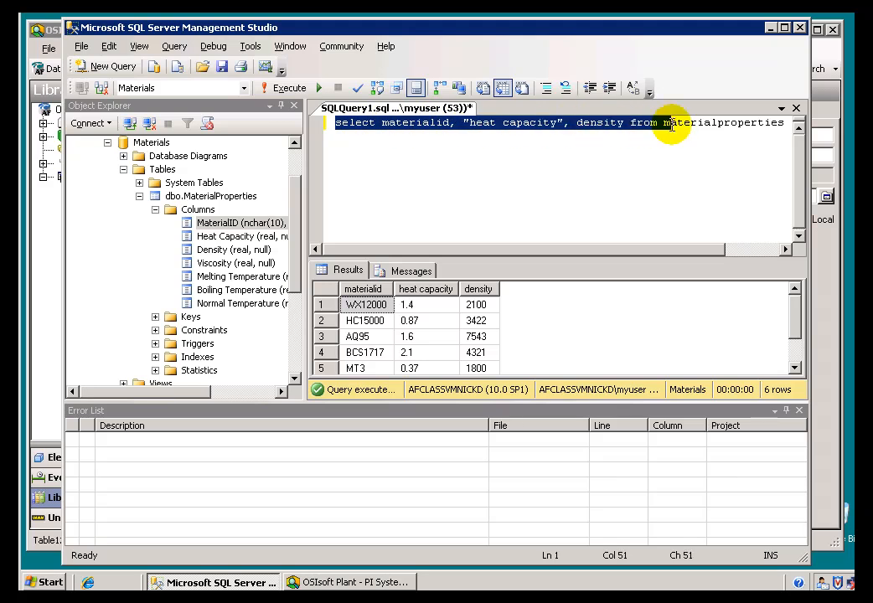
click(611, 166)
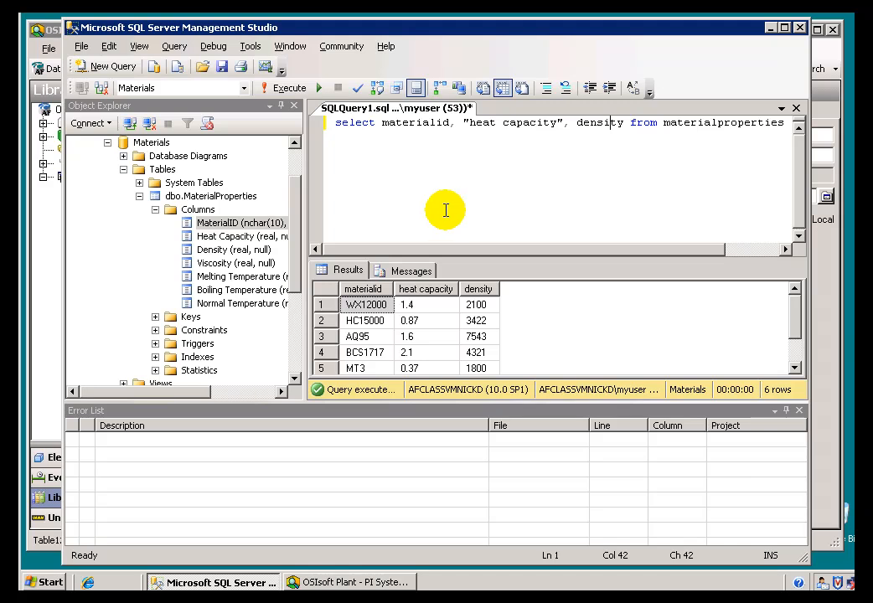
click(360, 584)
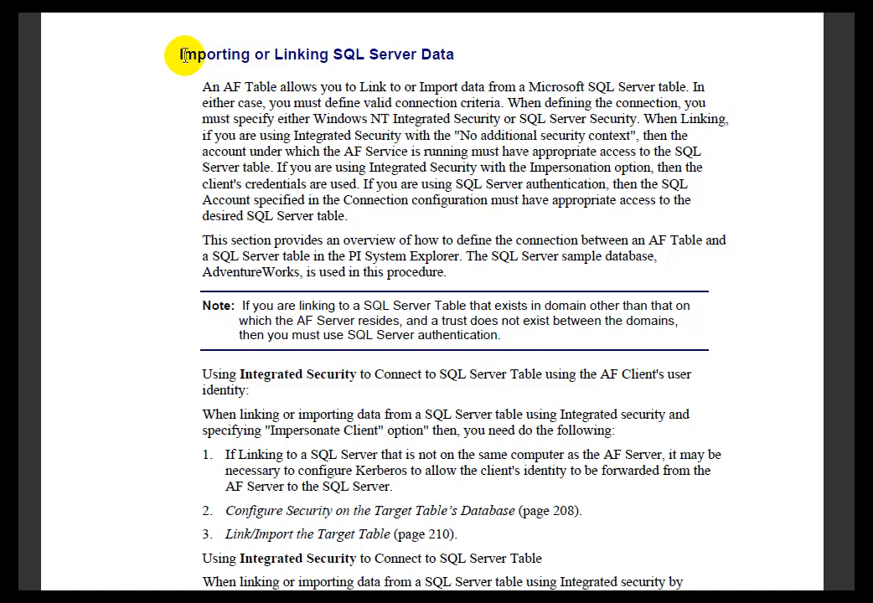
Read the manual section "Importing or Linking SQL Server Data".
drag(178, 54, 239, 52)
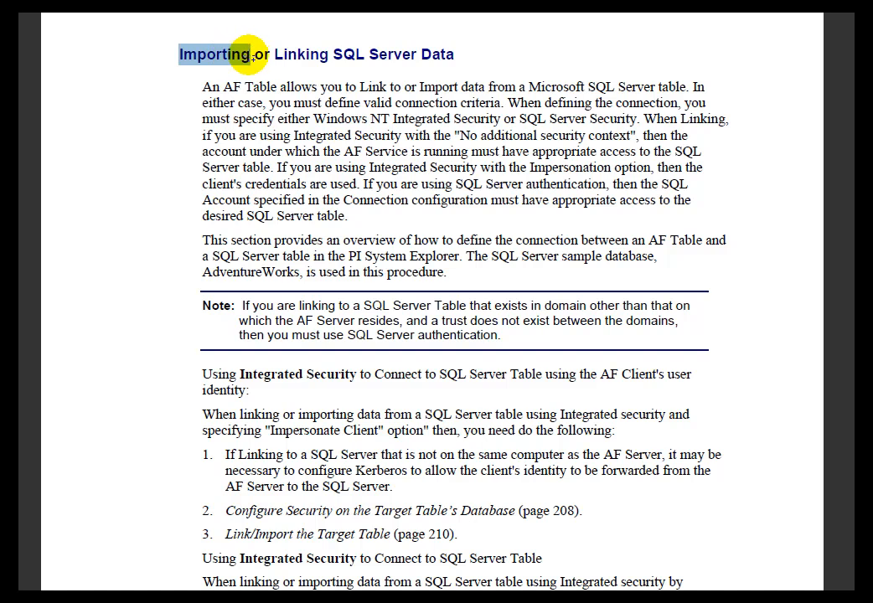
click(302, 55)
double_click(297, 55)
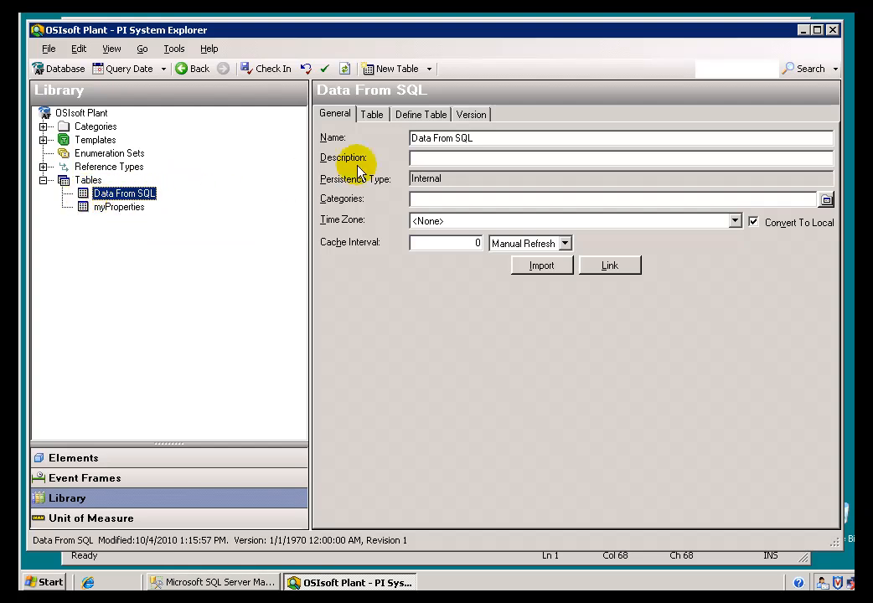
Start importing data into the Data From SQL table and choose Microsoft OLE DB Provider for SQL Server for its connection.
click(537, 270)
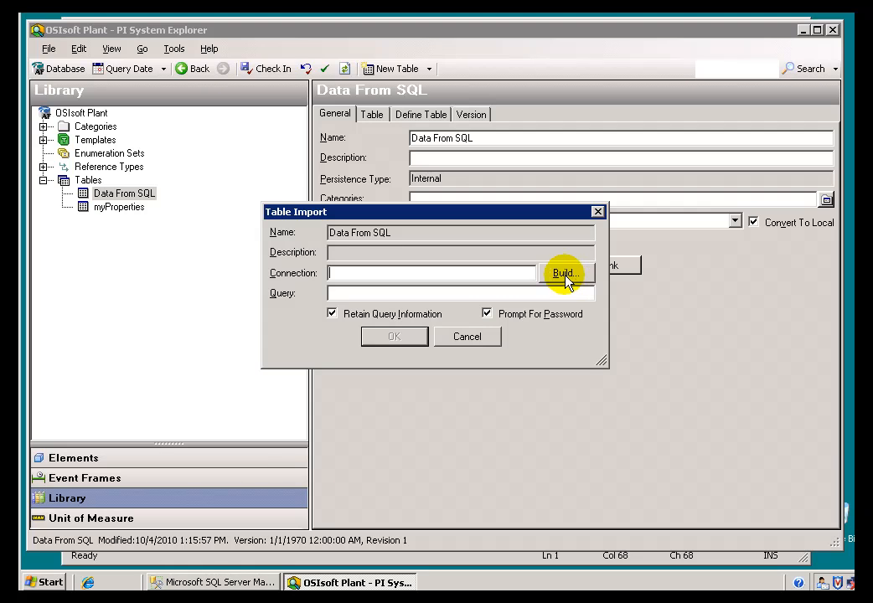
click(362, 295)
click(496, 273)
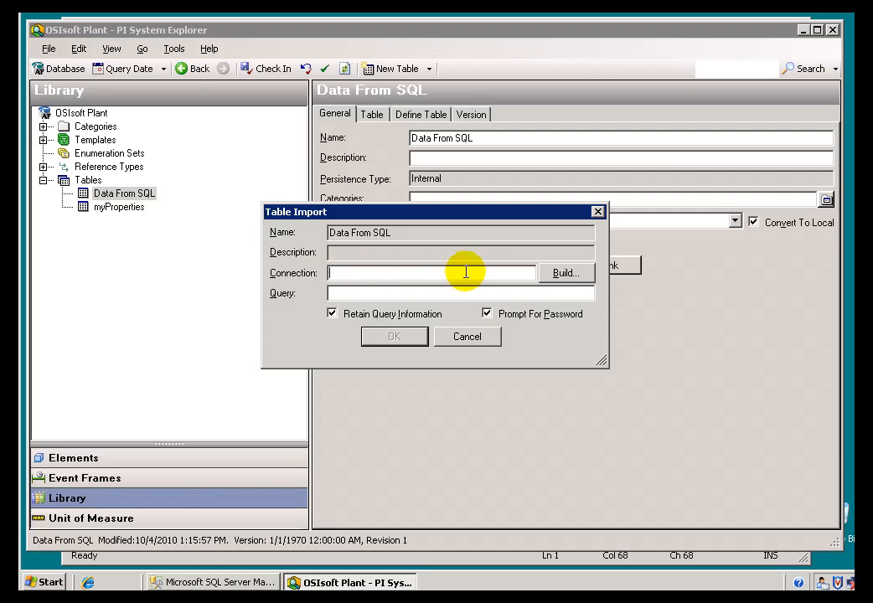
click(565, 277)
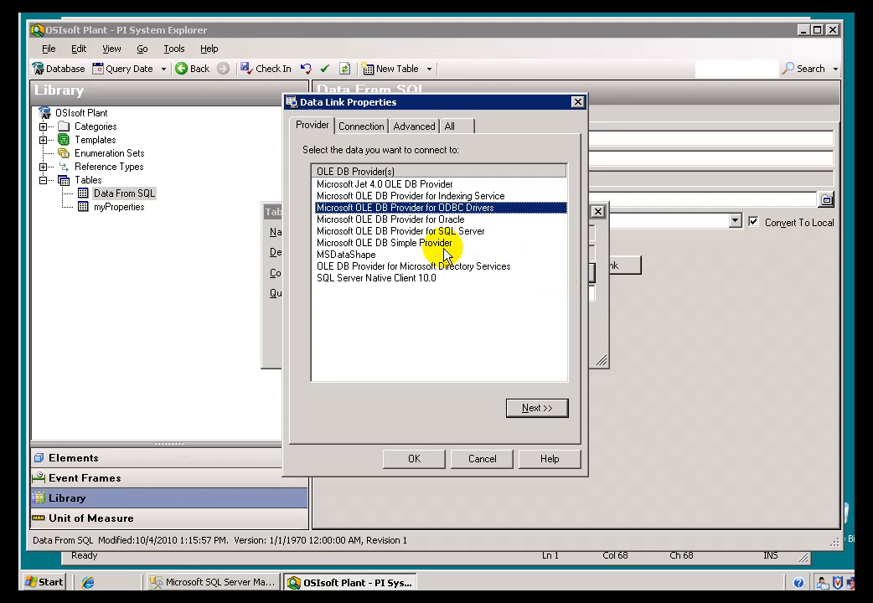
click(355, 232)
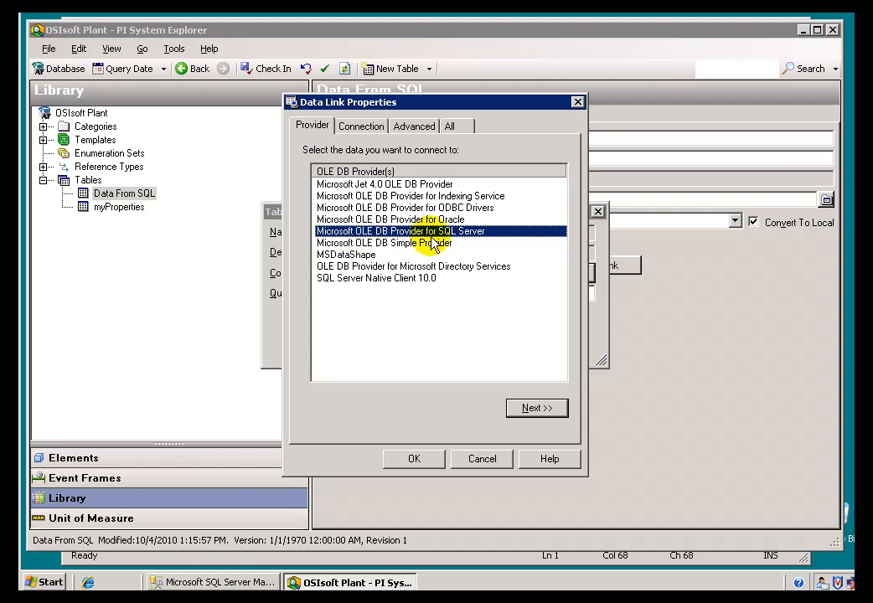
Check the dbo.MaterialProperties table in SQL Server Management Studio and return to the data link settings.
click(216, 584)
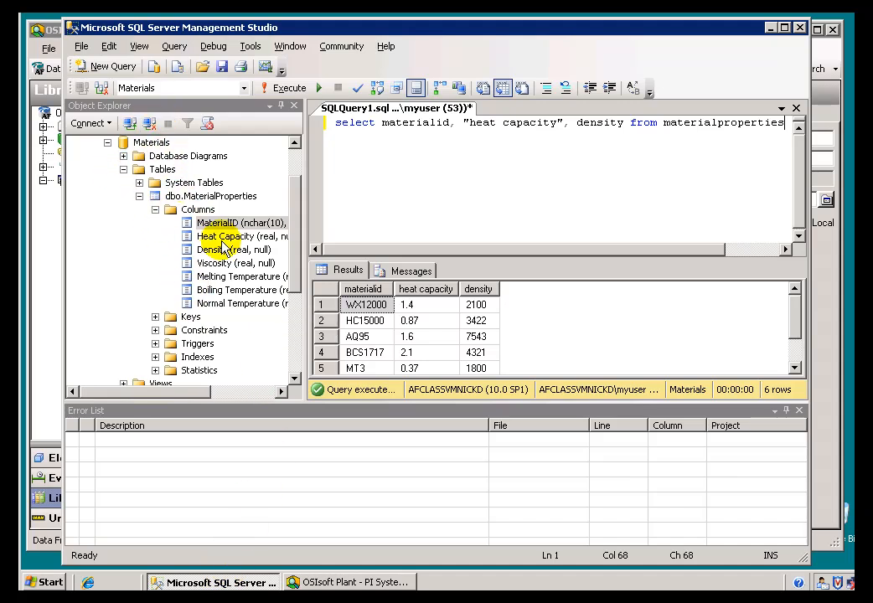
click(183, 198)
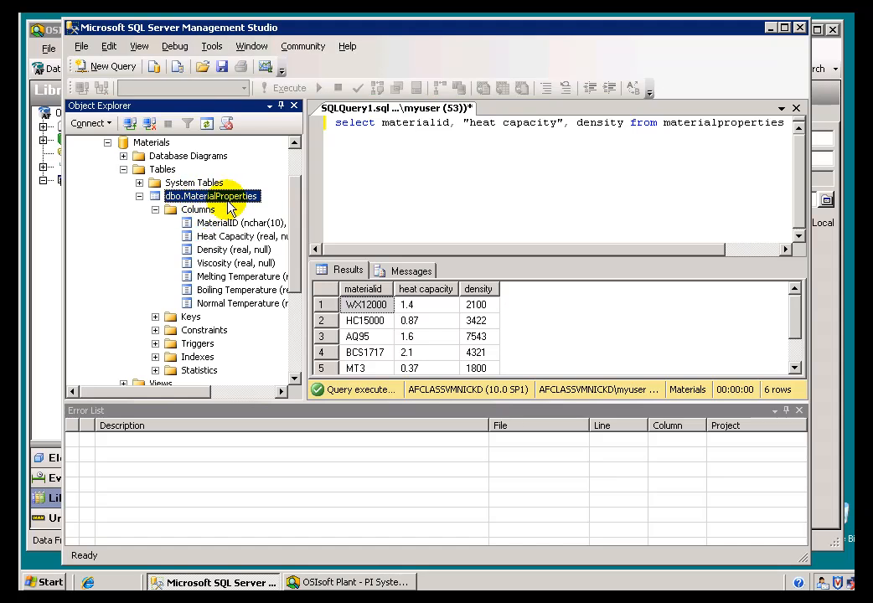
key(alt+Tab)
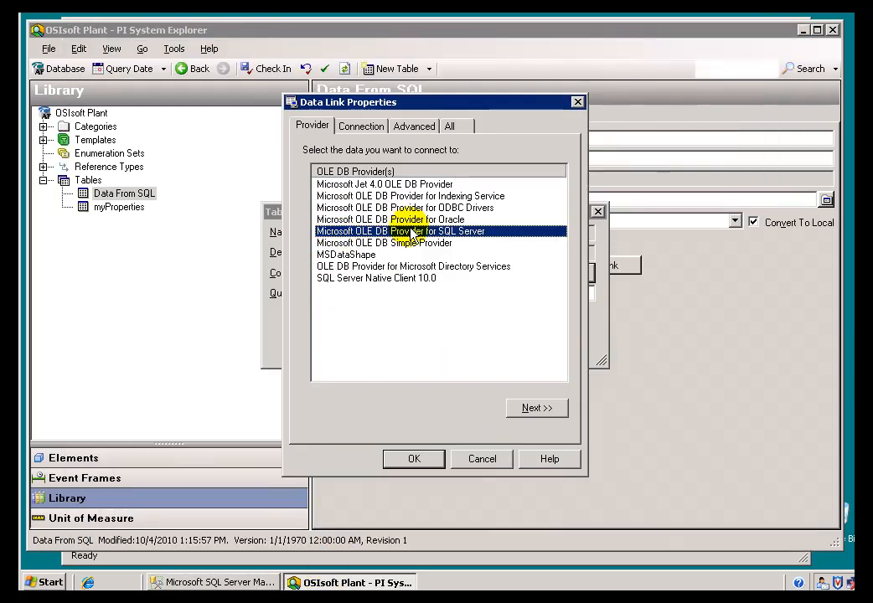
Set the connection's server to AFCLASSVMNICKD with logon by a specific user name and password.
click(524, 409)
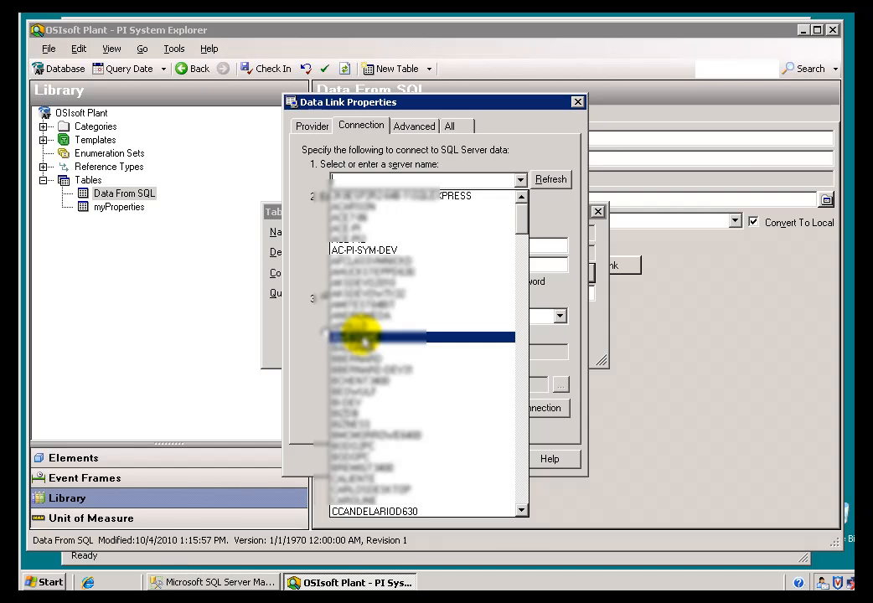
click(390, 263)
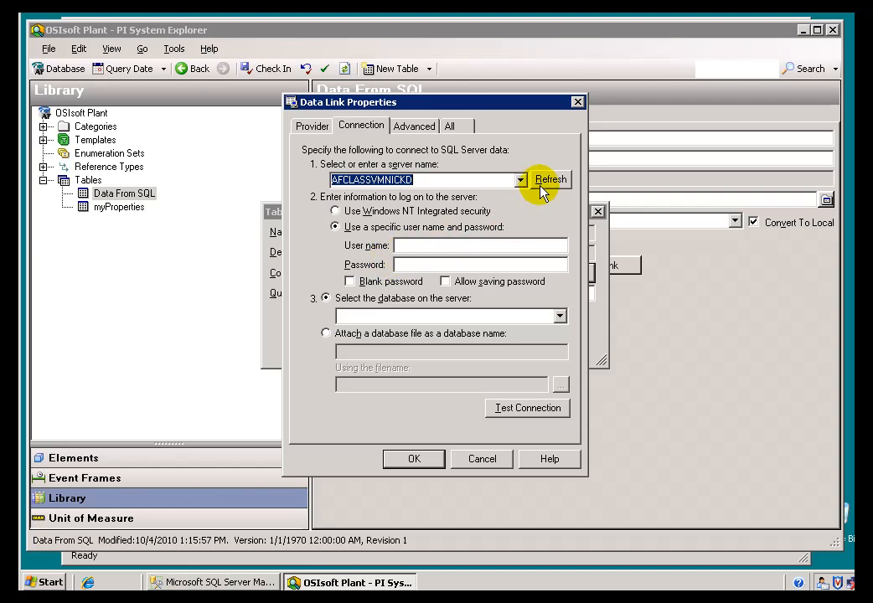
click(337, 213)
click(336, 227)
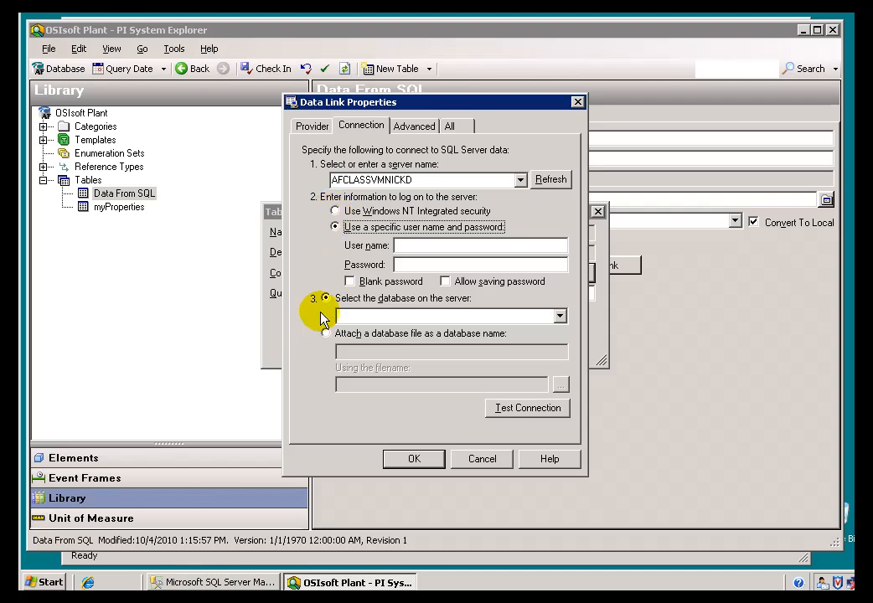
Switch to SQL Server Management Studio and examine the database user mapping of the AFServers login.
click(217, 584)
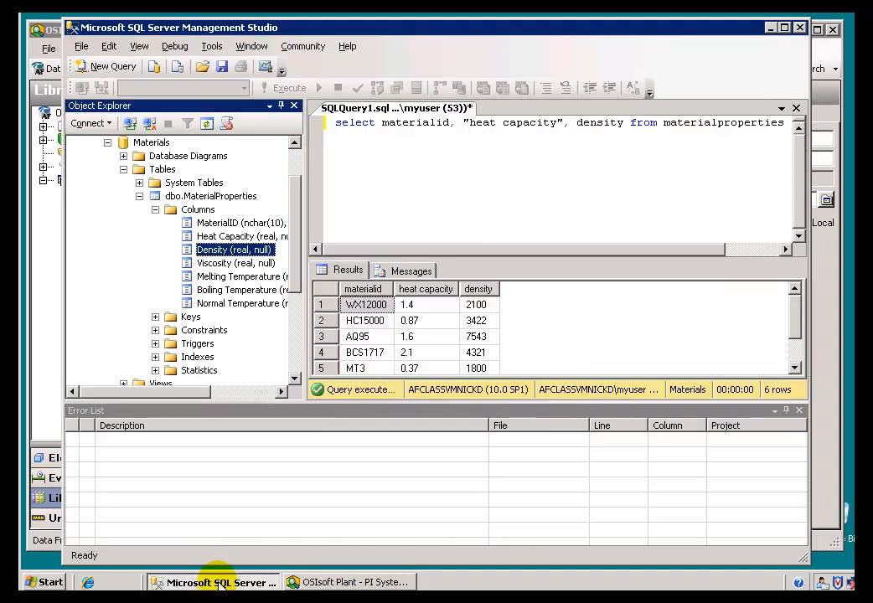
click(155, 210)
click(139, 196)
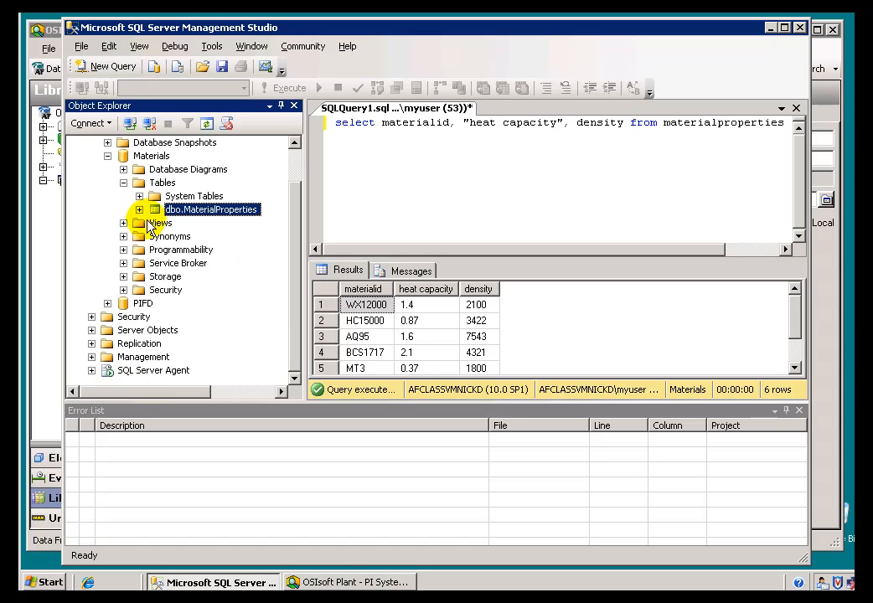
drag(291, 219, 293, 171)
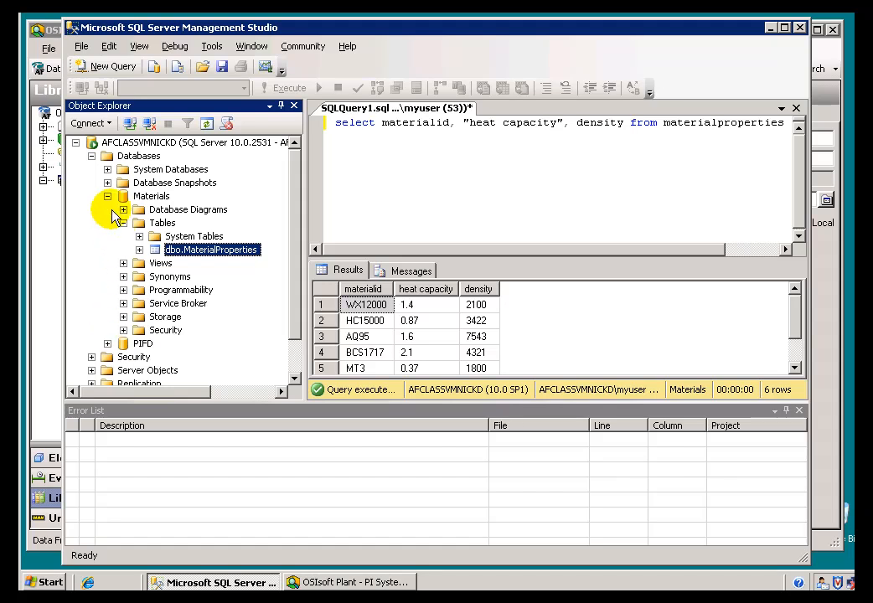
click(91, 156)
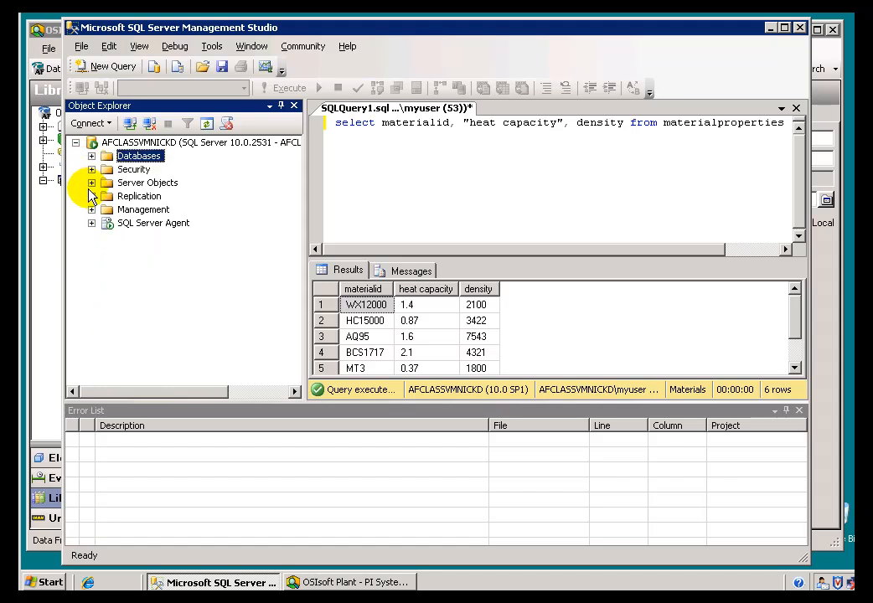
click(91, 170)
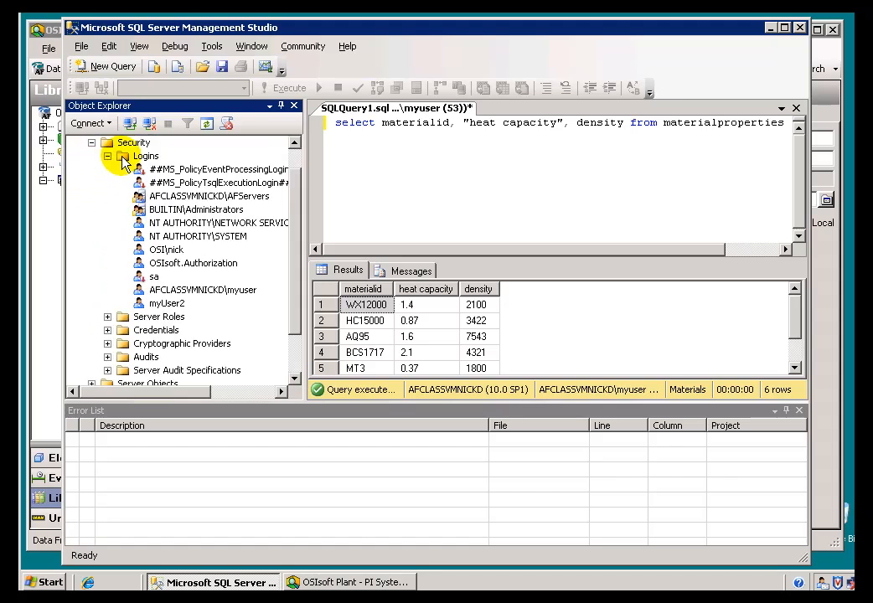
click(126, 157)
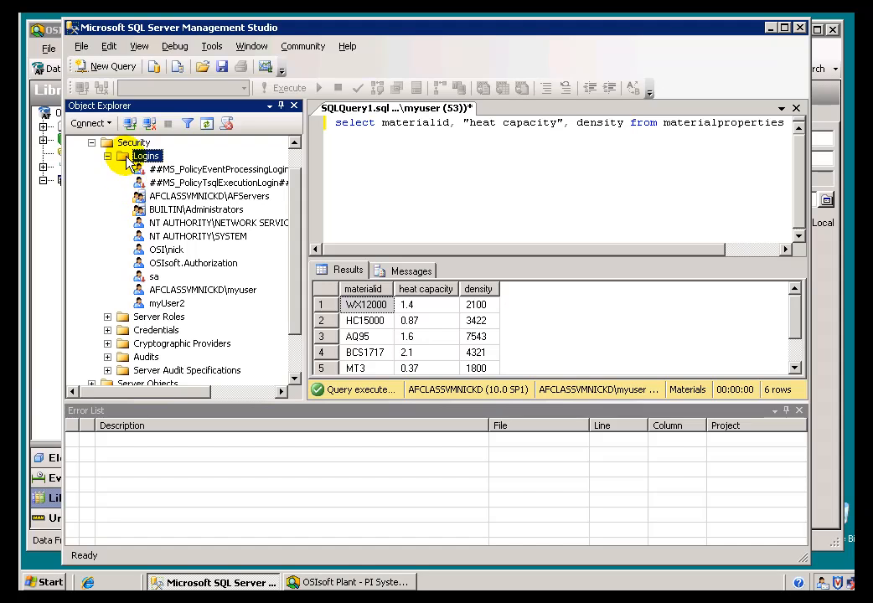
double_click(144, 198)
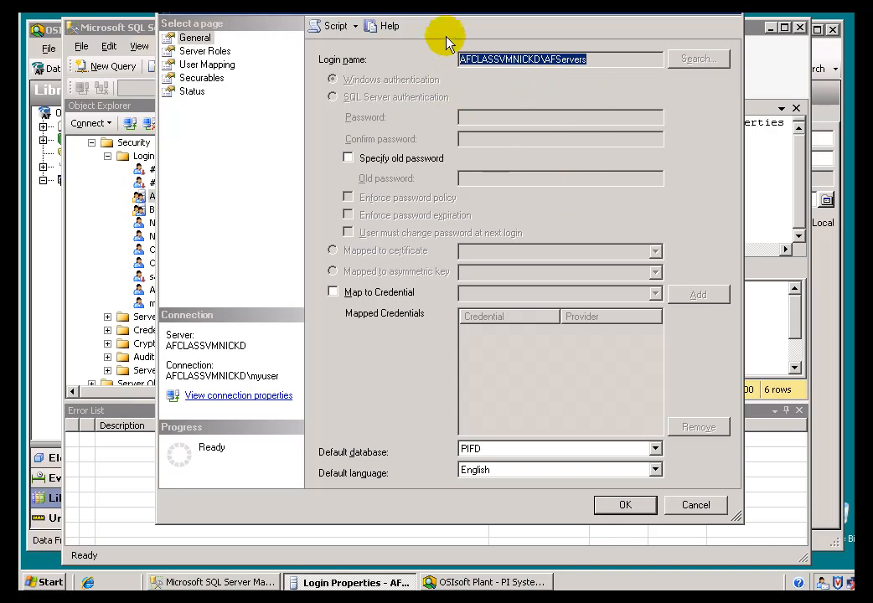
drag(441, 15, 400, 58)
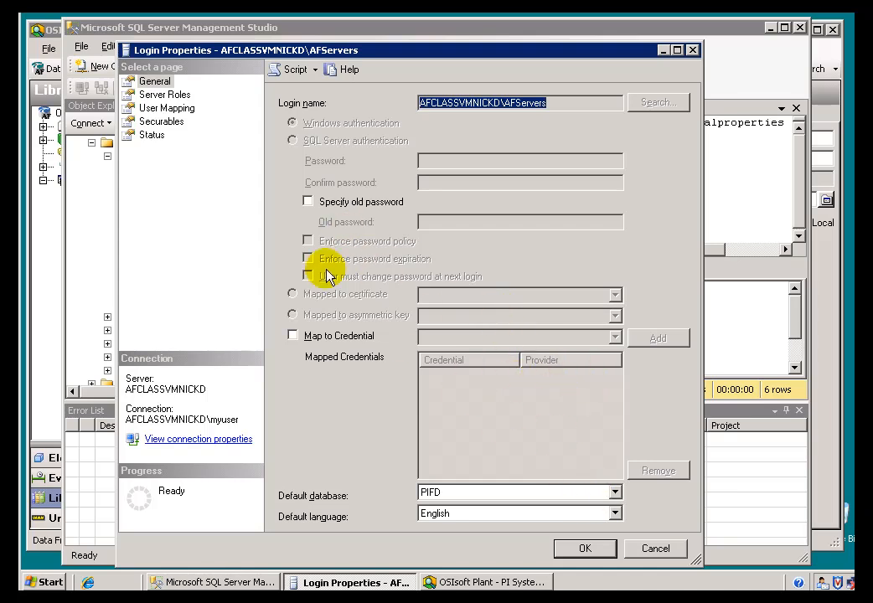
click(155, 109)
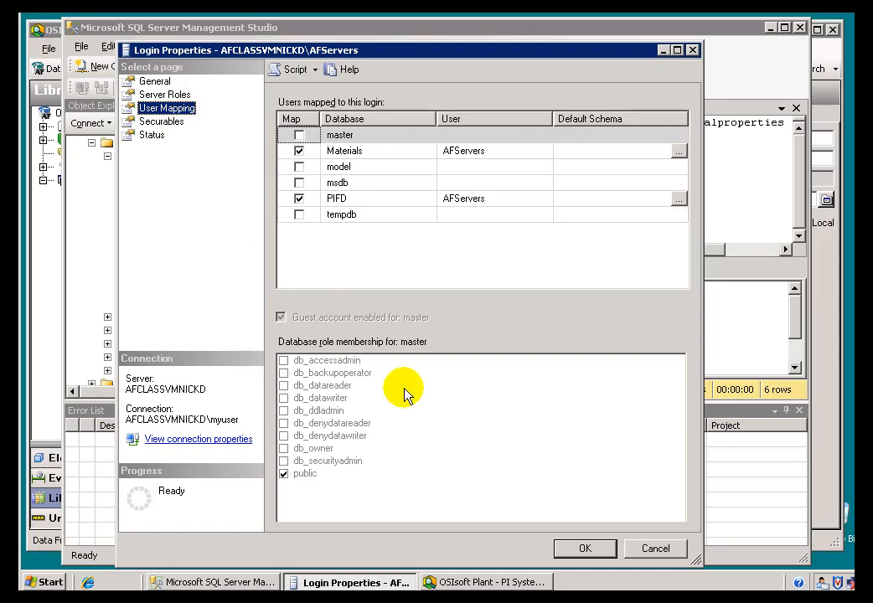
click(640, 551)
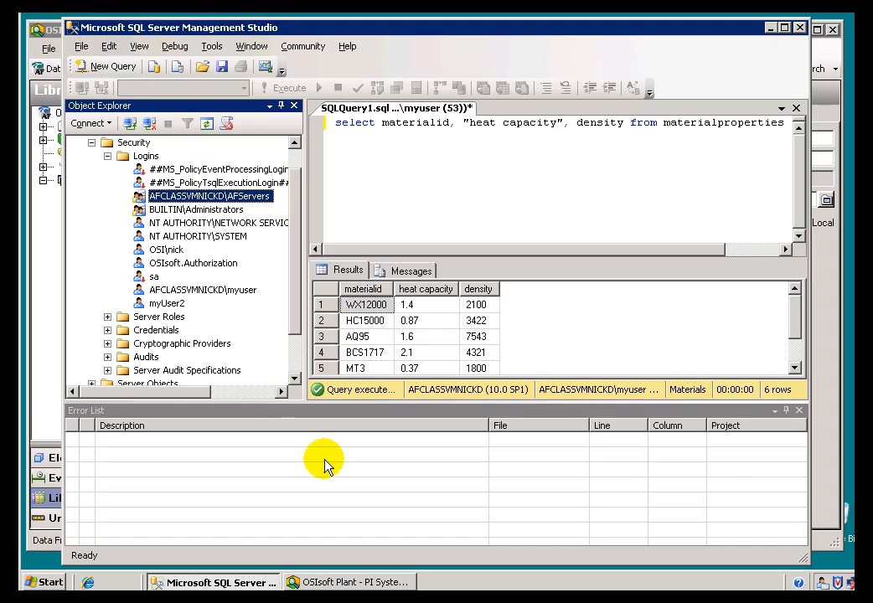
Return to PI System Explorer and choose a specific user name and password as the connection's logon method.
click(358, 584)
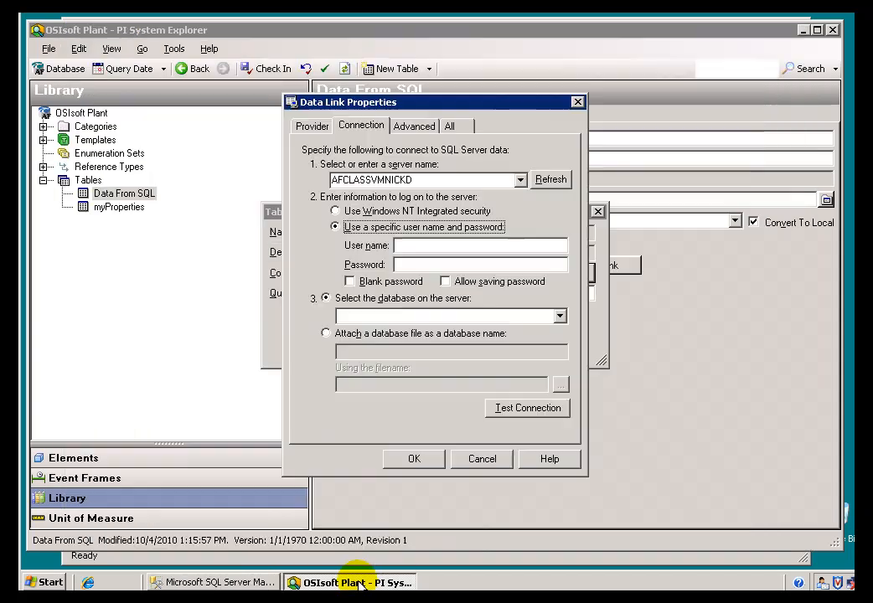
click(335, 211)
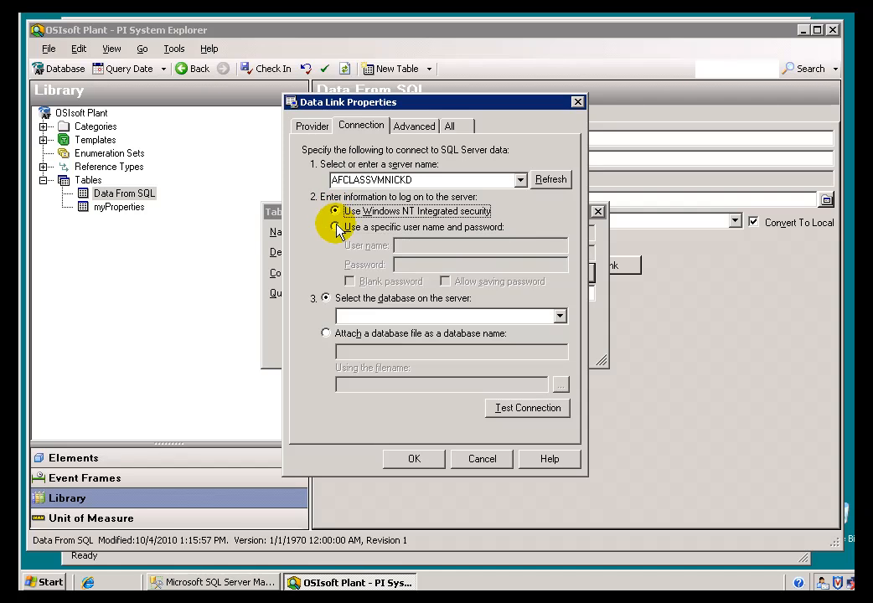
click(336, 226)
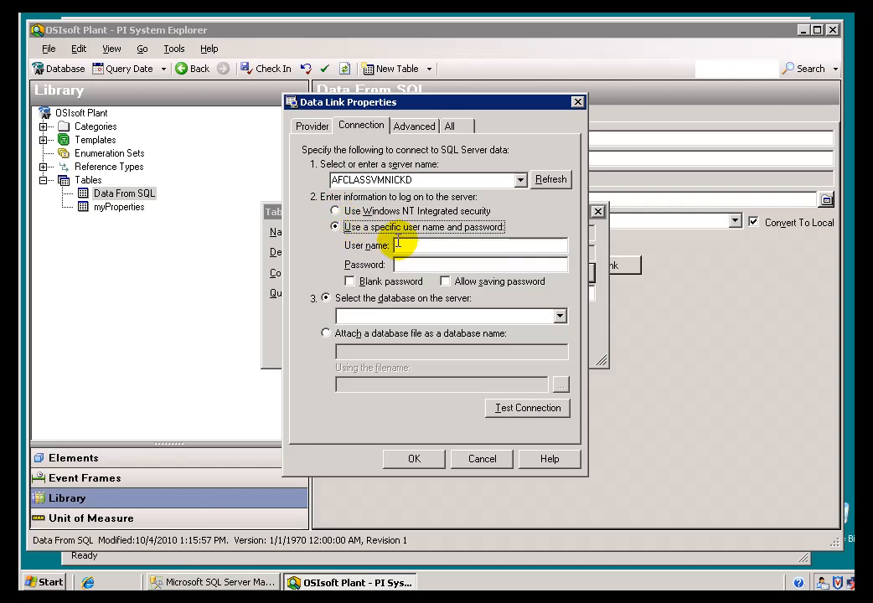
Set the data link to Windows NT Integrated security and the Materials database, test the connection and accept the settings.
click(341, 211)
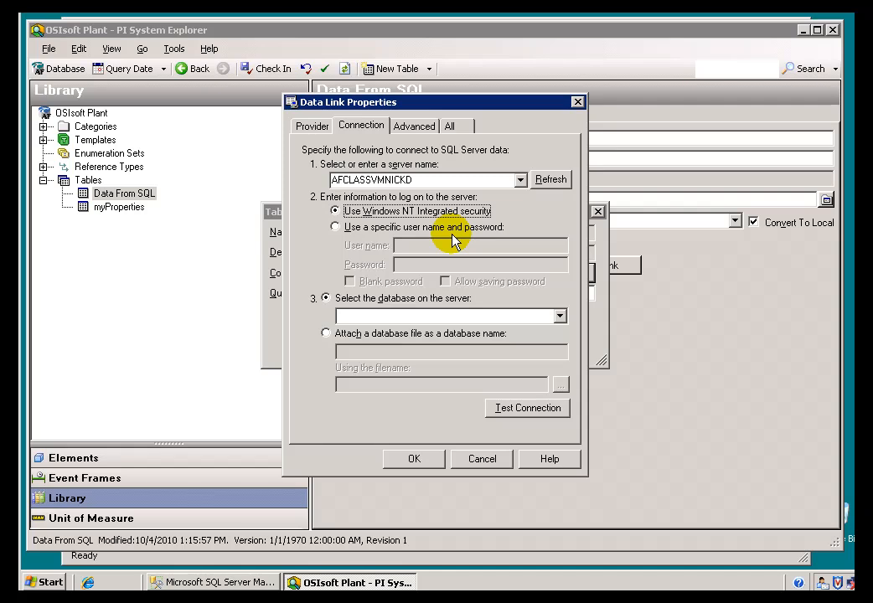
click(559, 316)
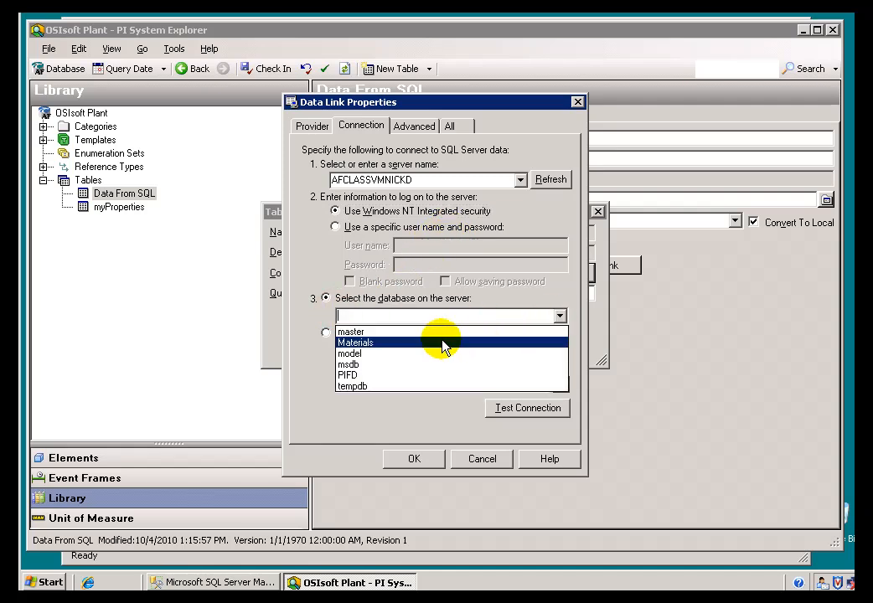
click(359, 344)
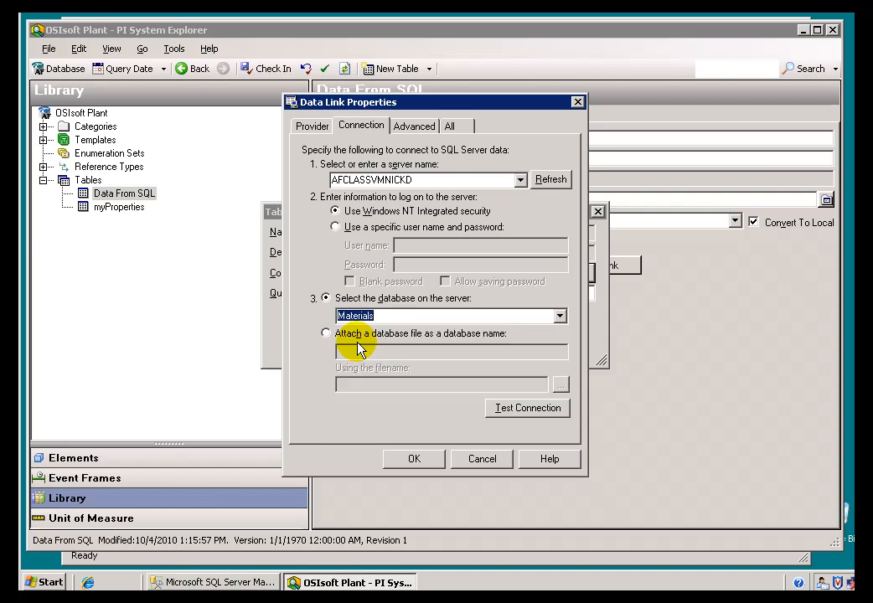
click(521, 411)
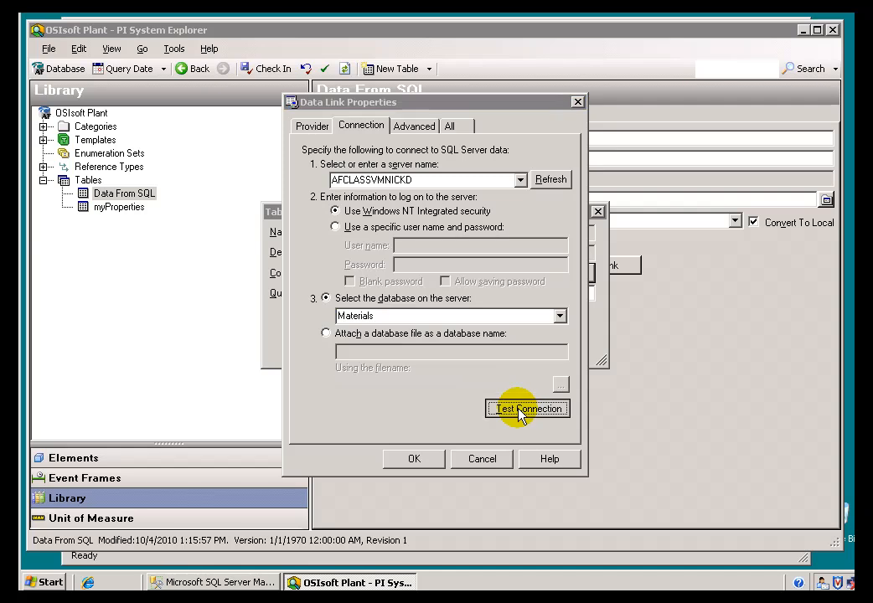
click(453, 309)
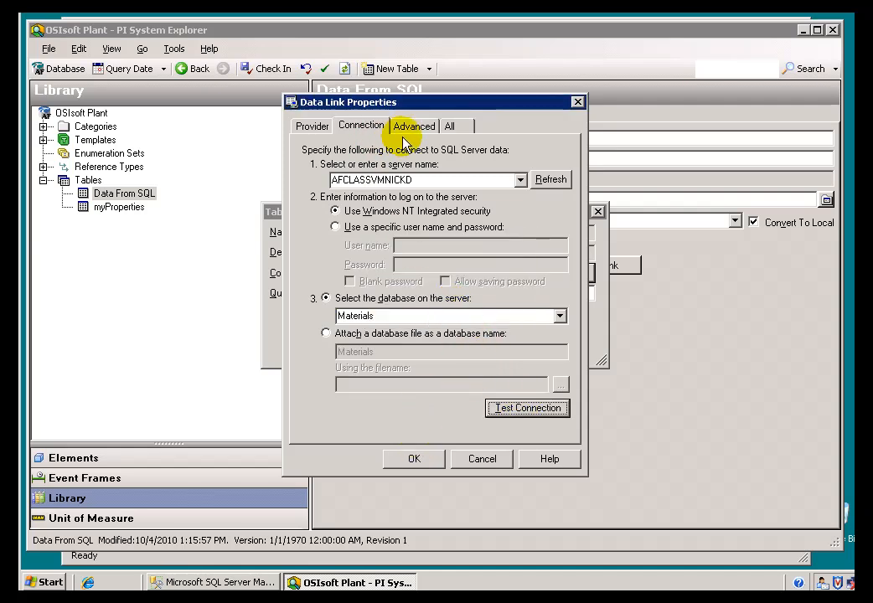
click(413, 460)
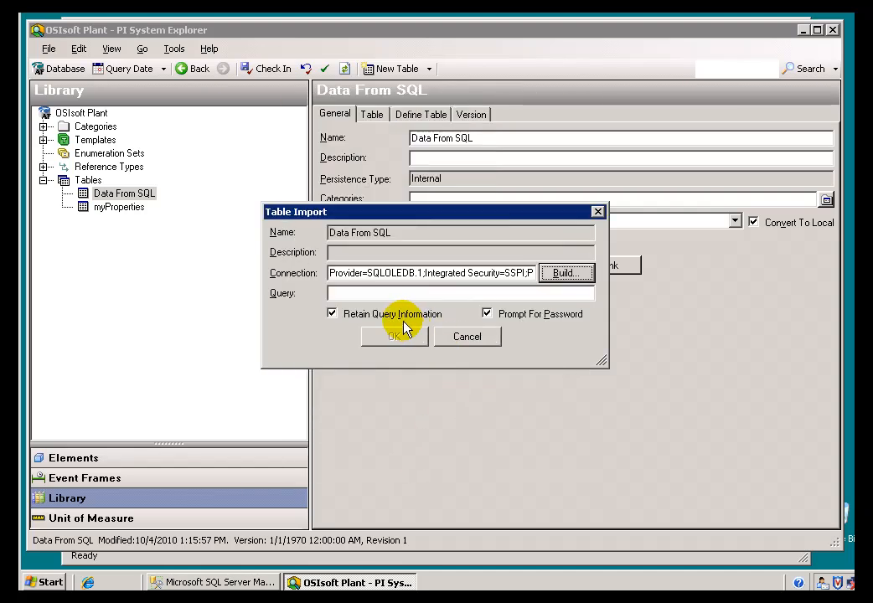
click(369, 293)
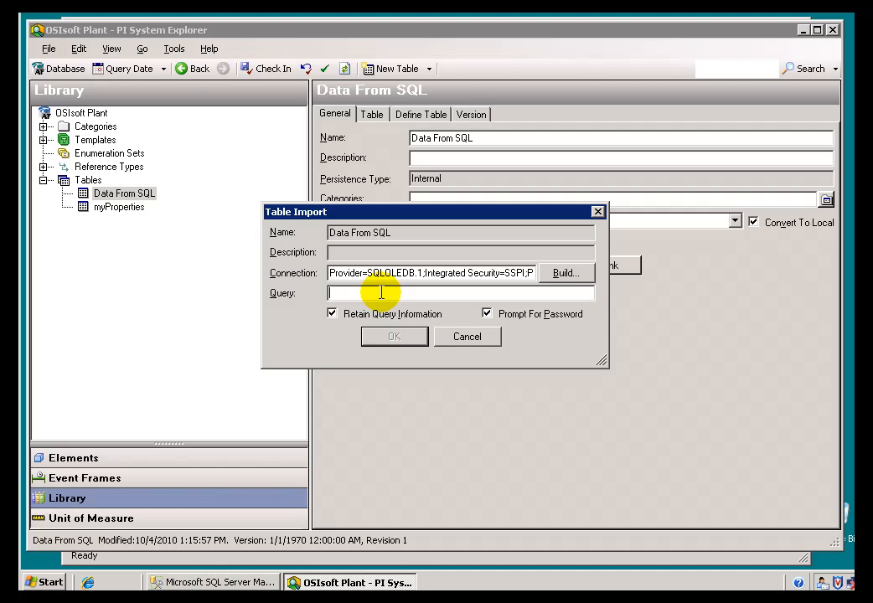
text(select density, materialid from)
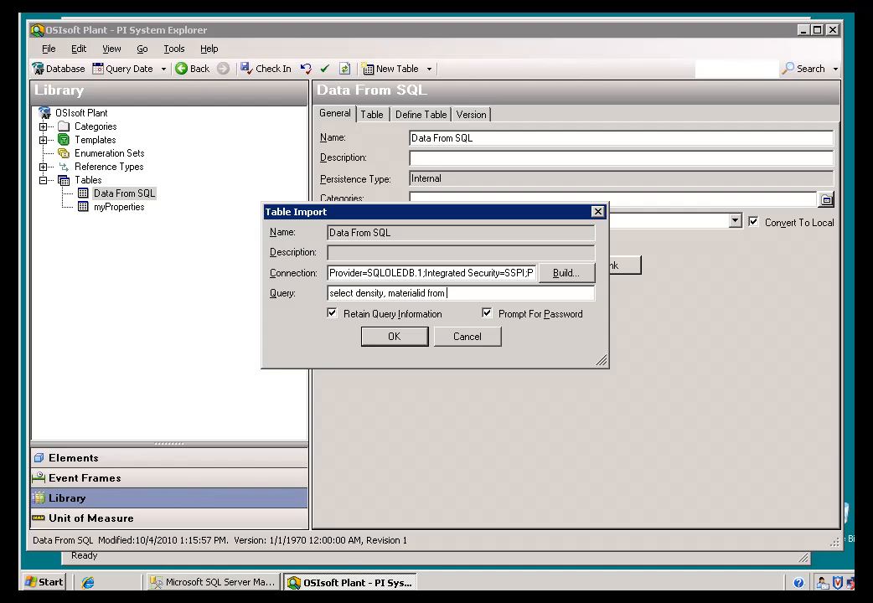
key(ctrl+a)
key(BackSpace)
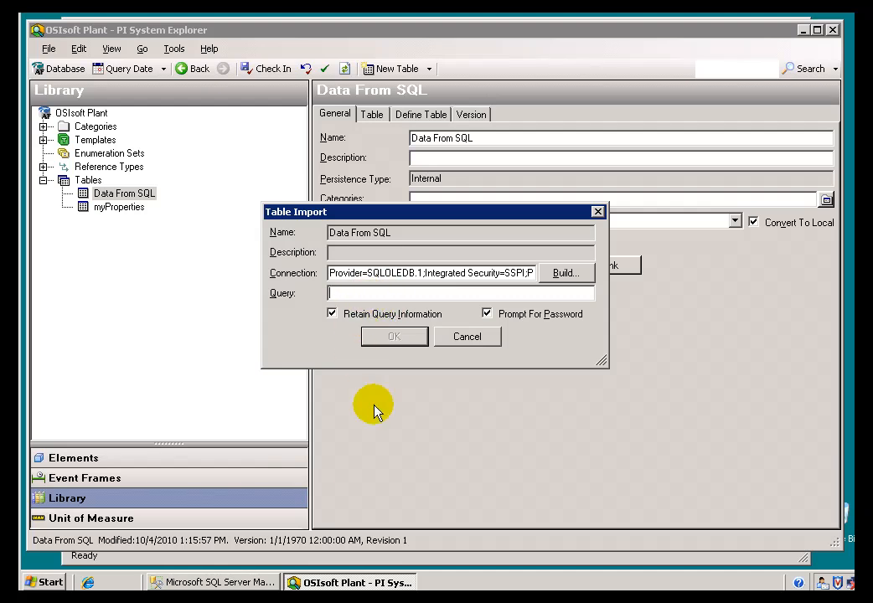
Switch to SQL Server Management Studio and examine the columns of the dbo.MaterialProperties table in the Materials database.
click(216, 582)
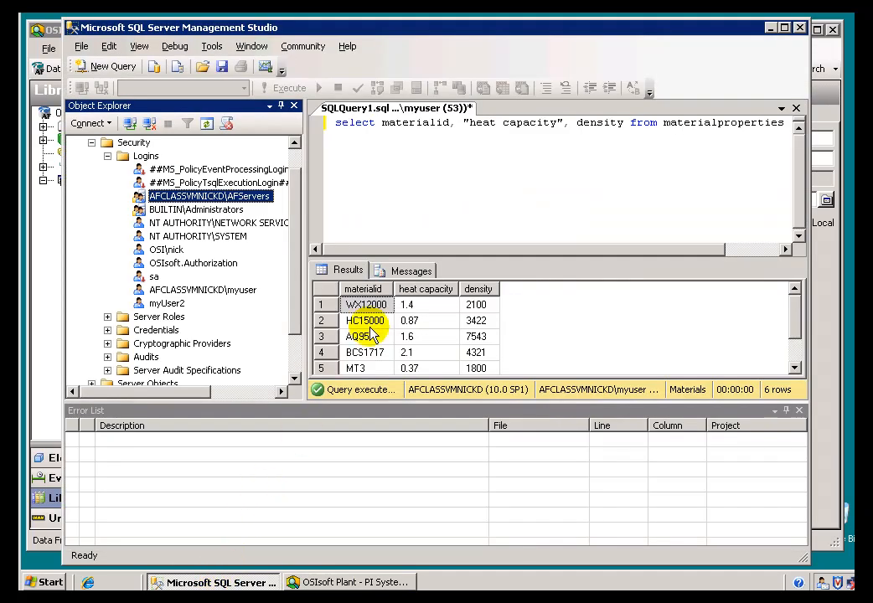
click(326, 130)
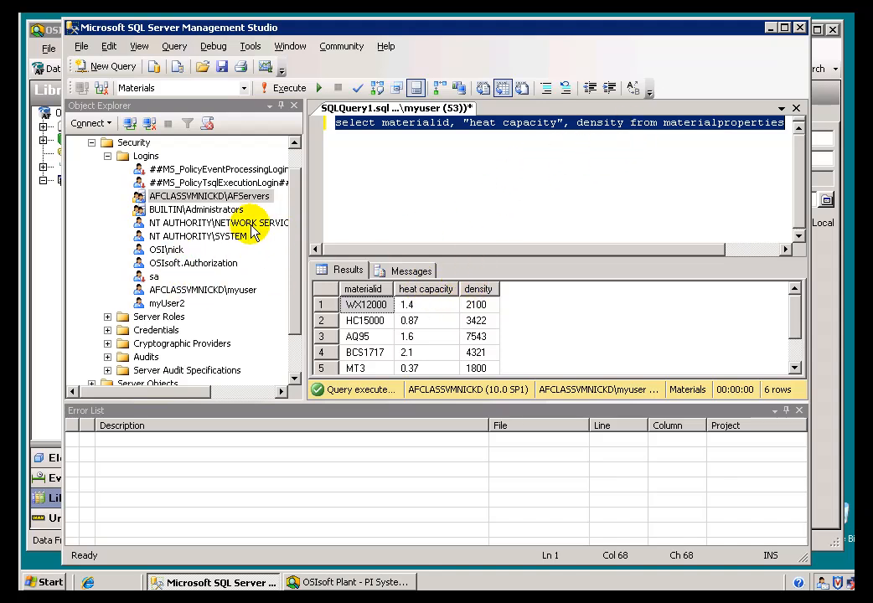
drag(296, 242, 307, 204)
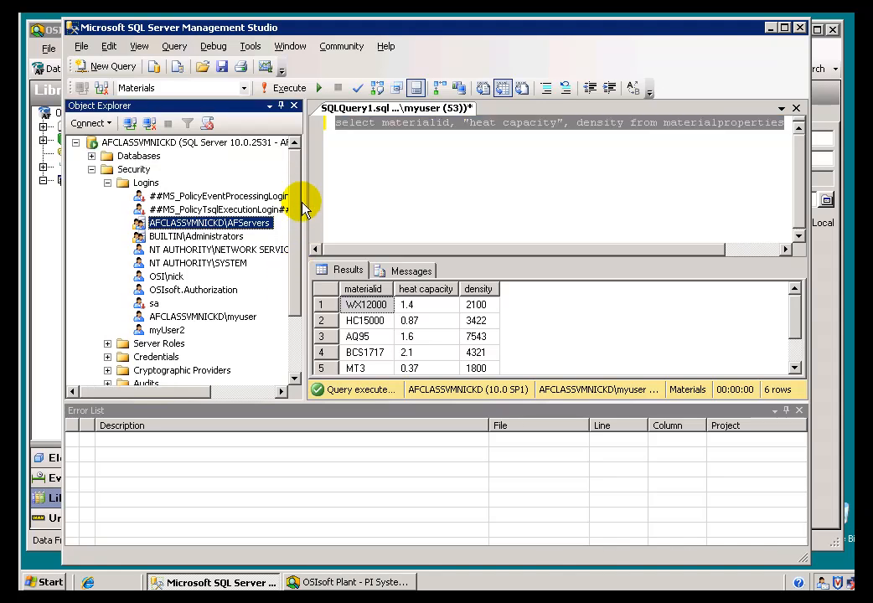
click(91, 156)
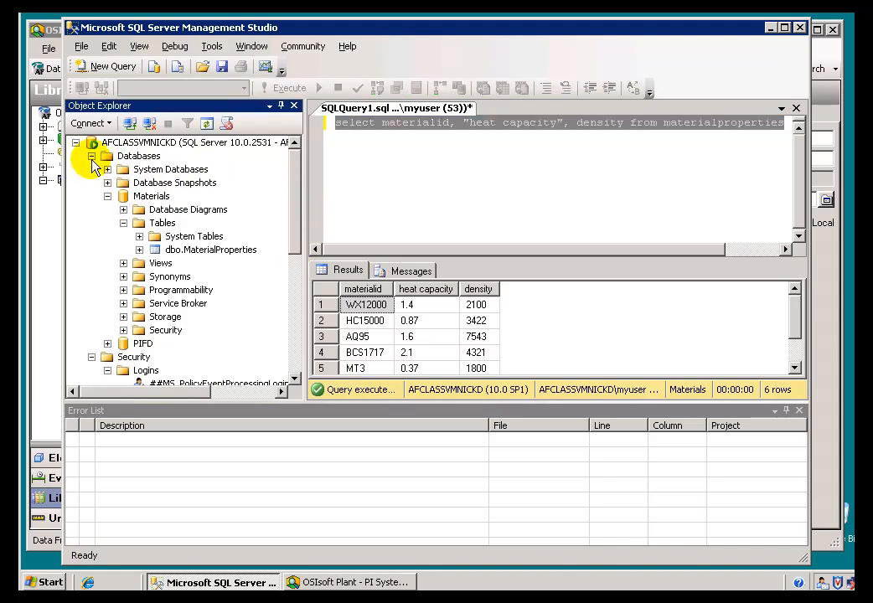
click(139, 250)
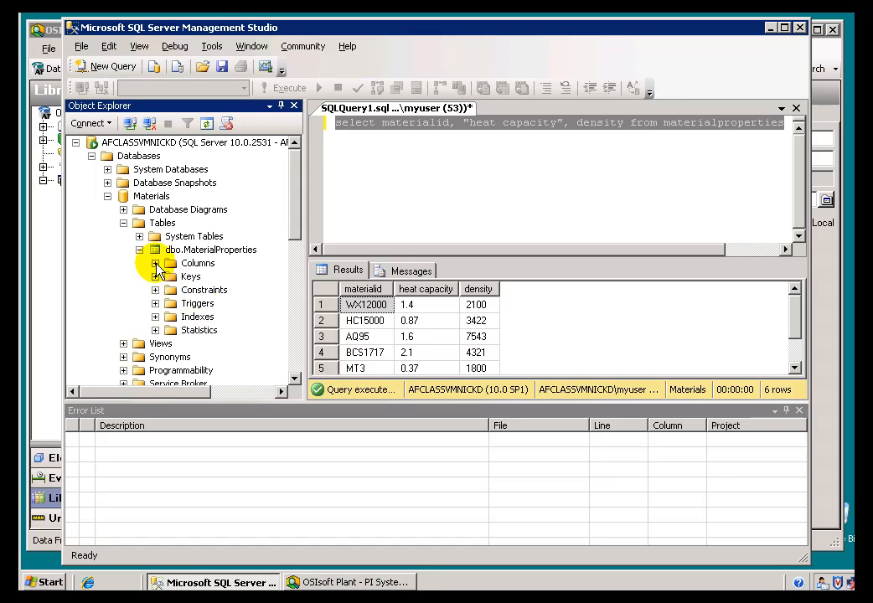
click(155, 263)
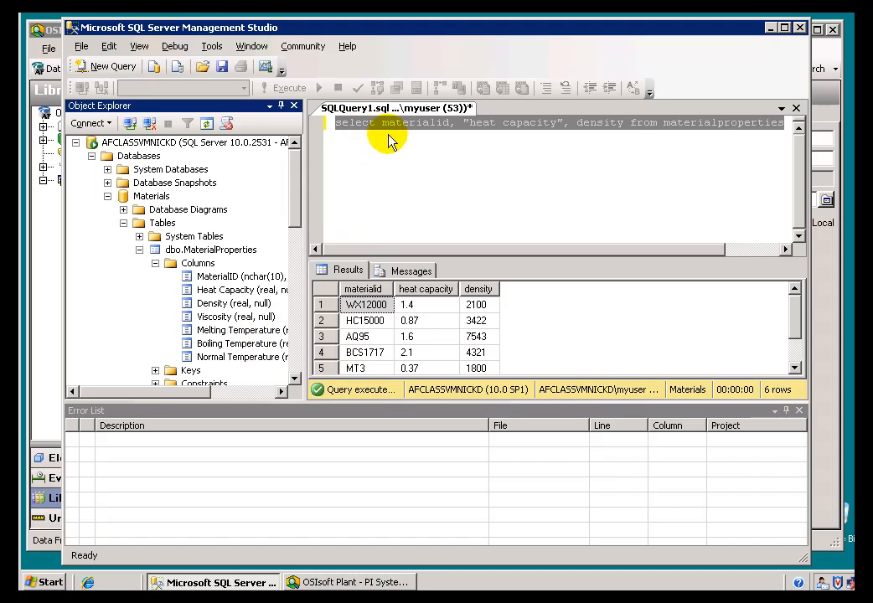
Copy the query selecting materialid, "heat capacity" and density from materialproperties into PI System Explorer's table import query and run the import.
click(330, 127)
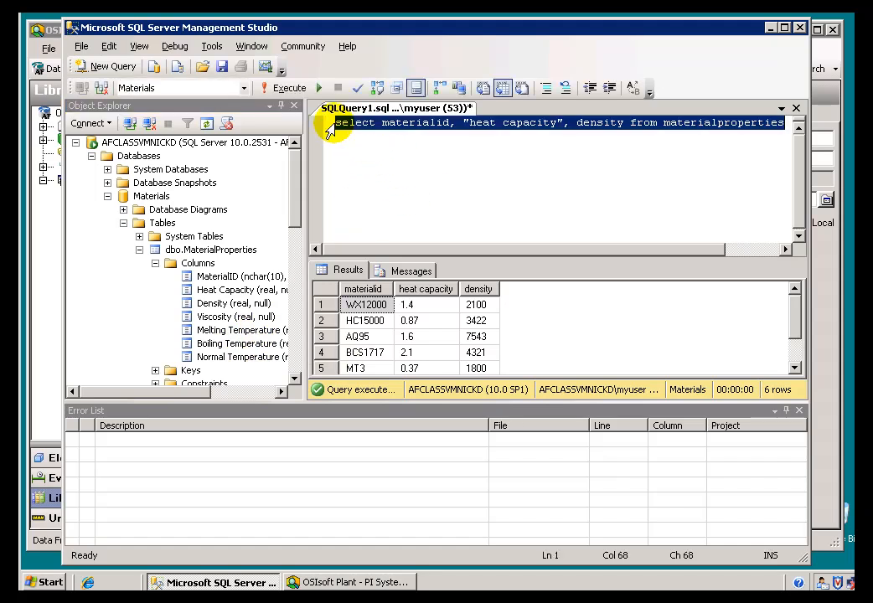
right_click(341, 127)
click(380, 151)
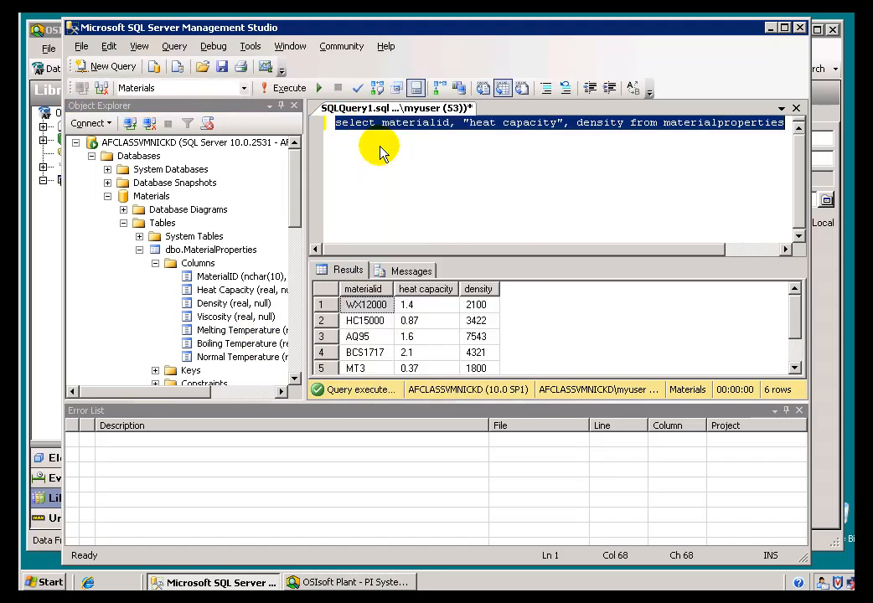
click(359, 584)
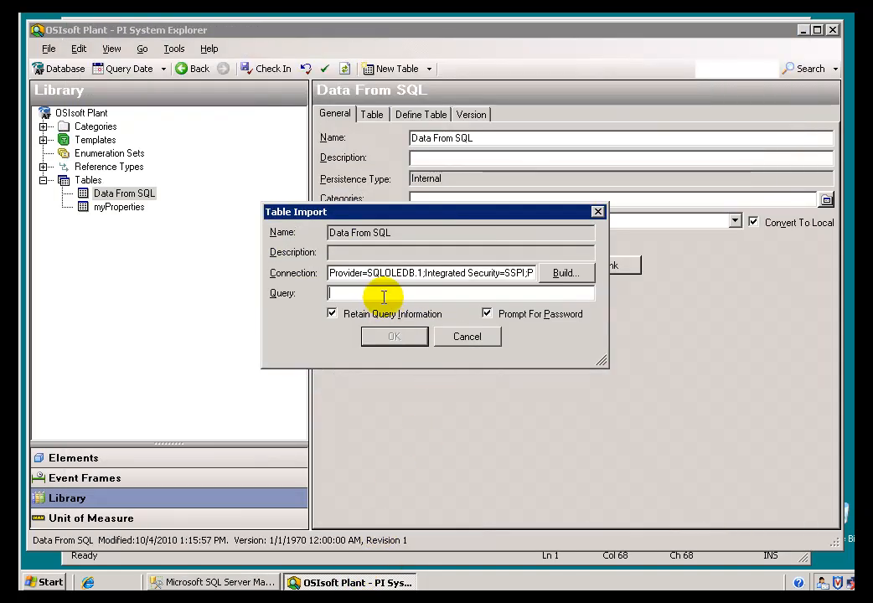
key(ctrl+v)
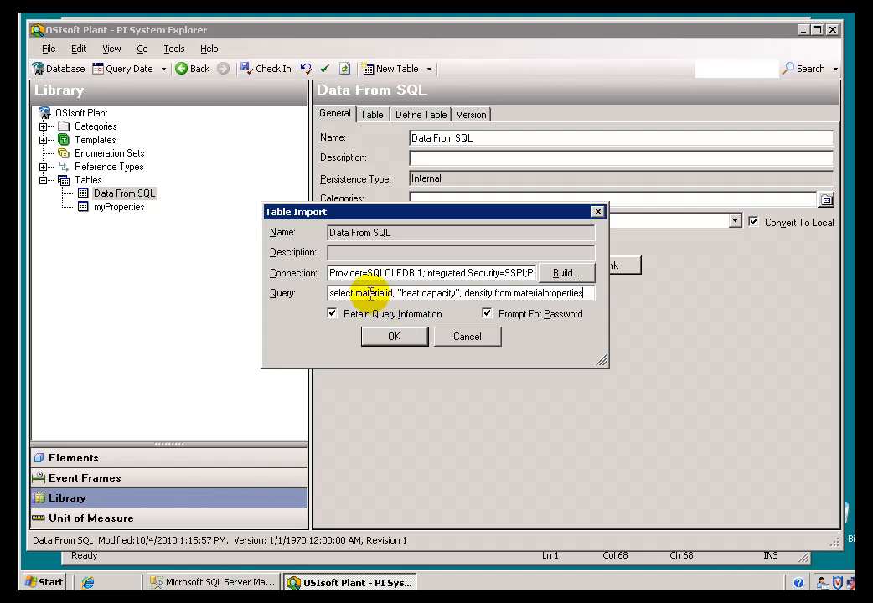
click(394, 337)
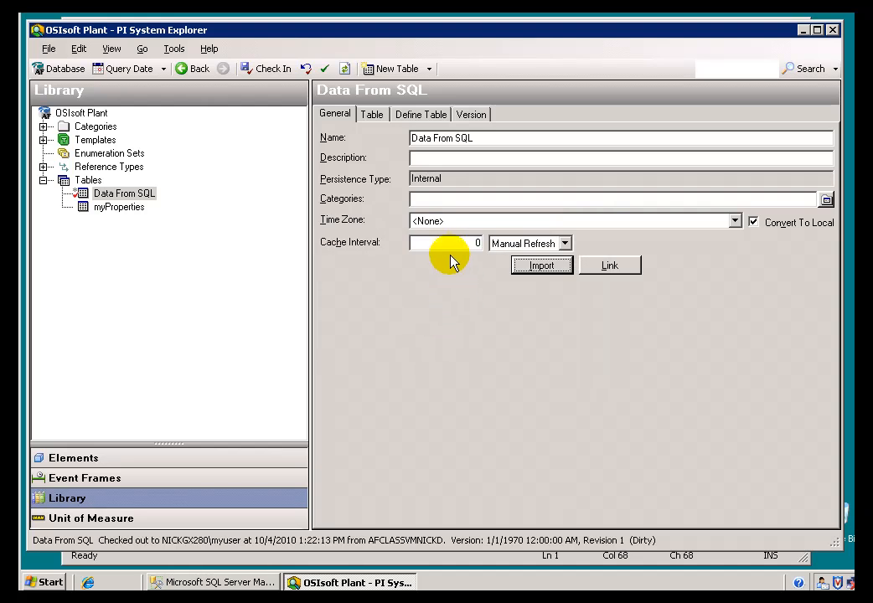
Review the imported rows, the table definition and the version information of the Data From SQL table.
click(374, 115)
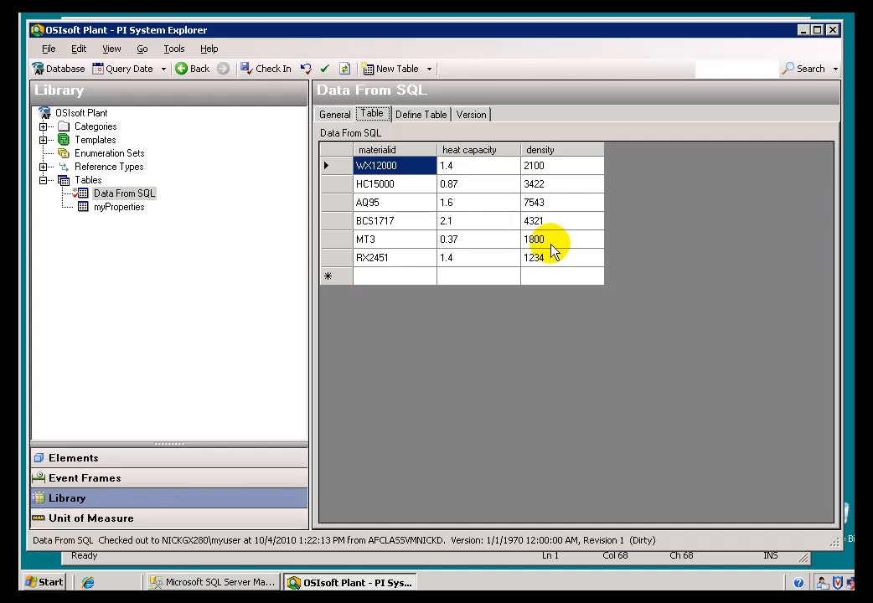
click(412, 118)
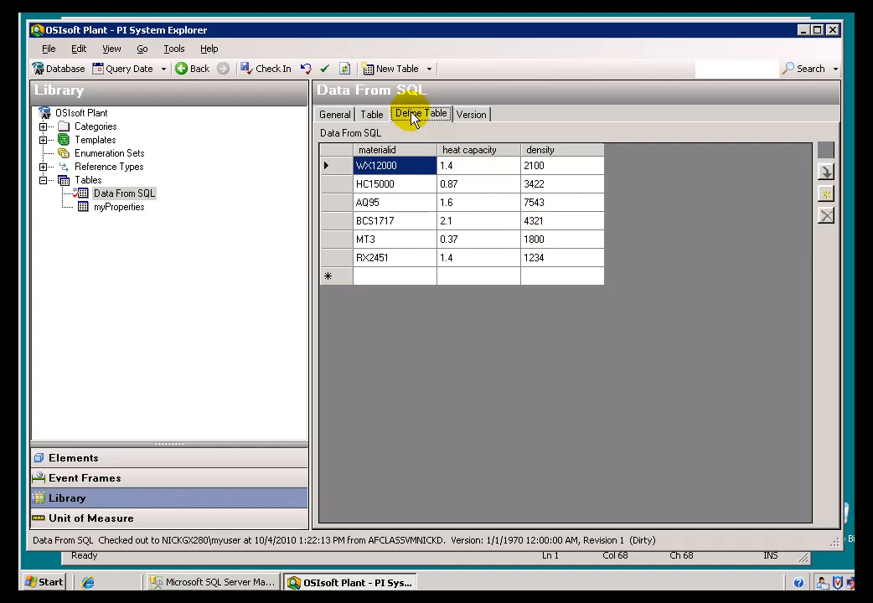
click(465, 119)
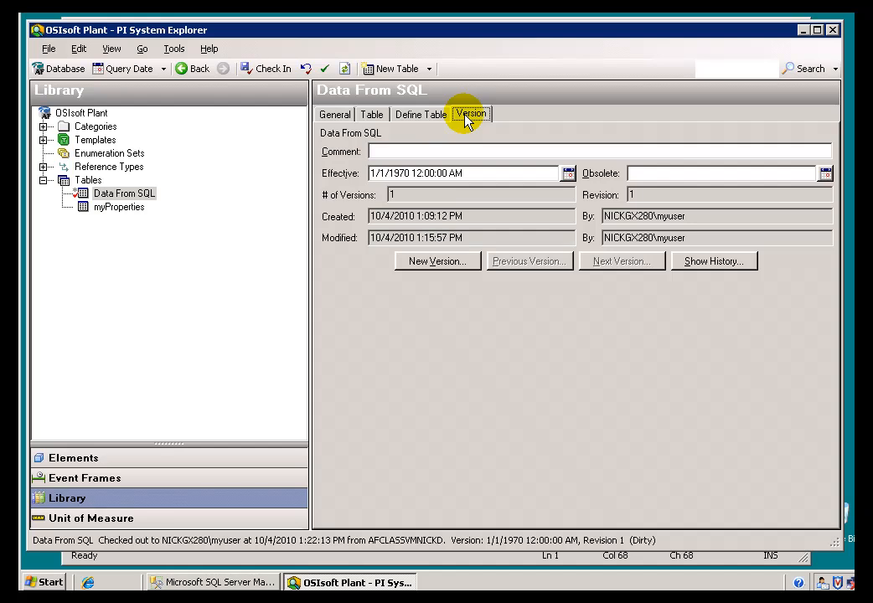
Set the heat capacity of material RX2451 to 1.7 in the Data From SQL table.
click(373, 117)
click(461, 259)
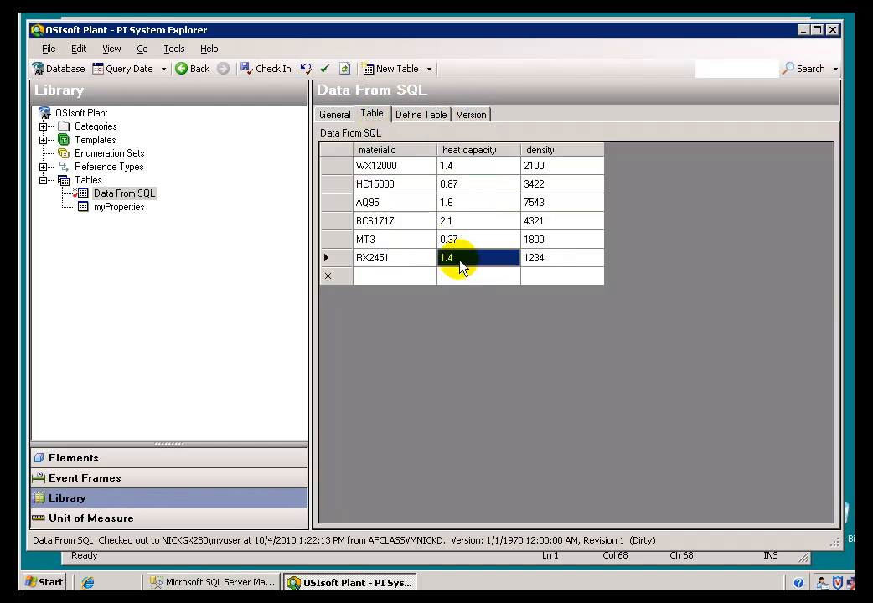
click(465, 257)
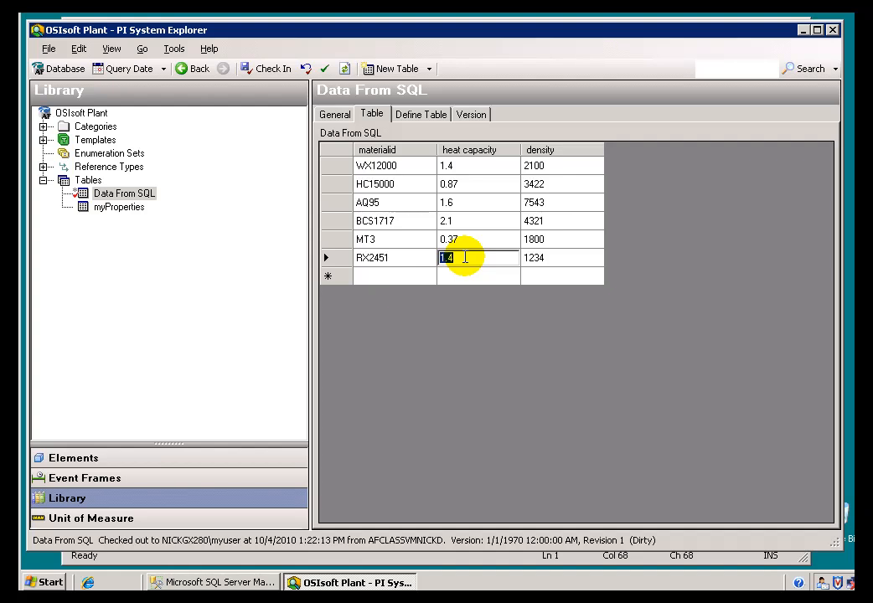
key(Tab)
click(468, 259)
text(1.)
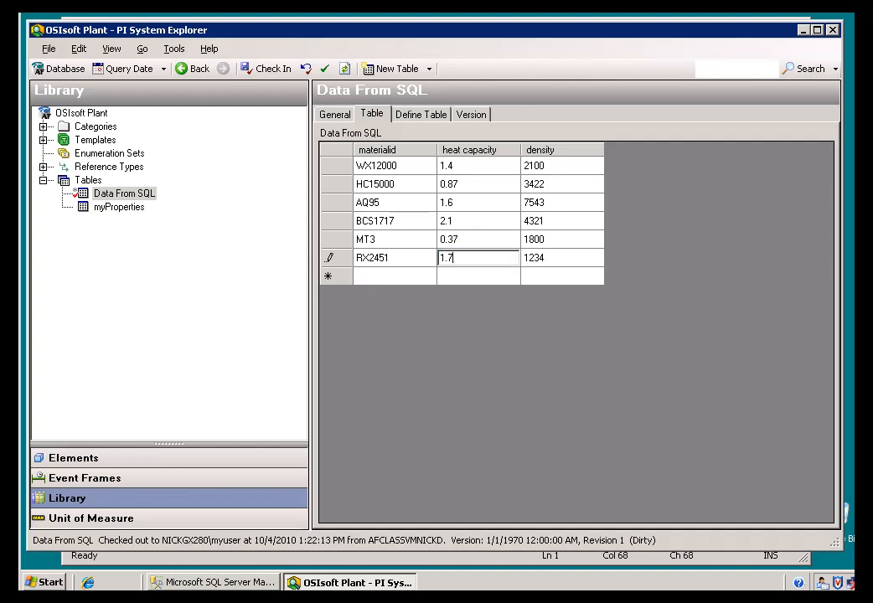
click(462, 244)
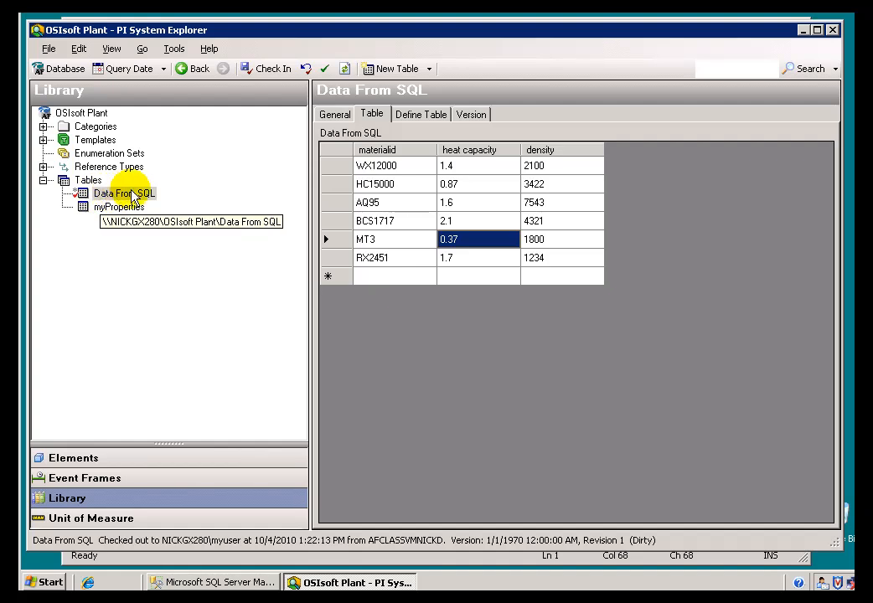
Check the general settings of the Data From SQL table and review the heat capacity values in its rows.
click(334, 115)
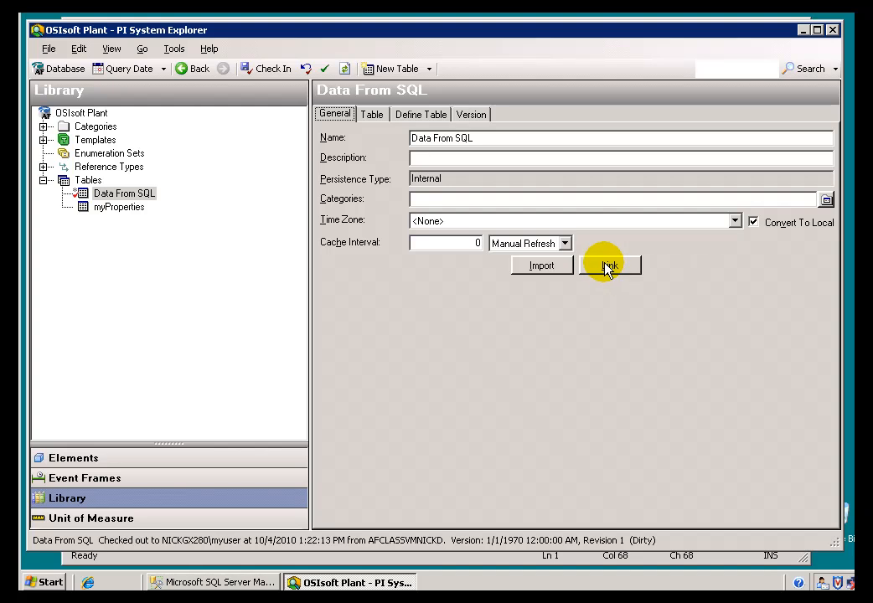
click(374, 115)
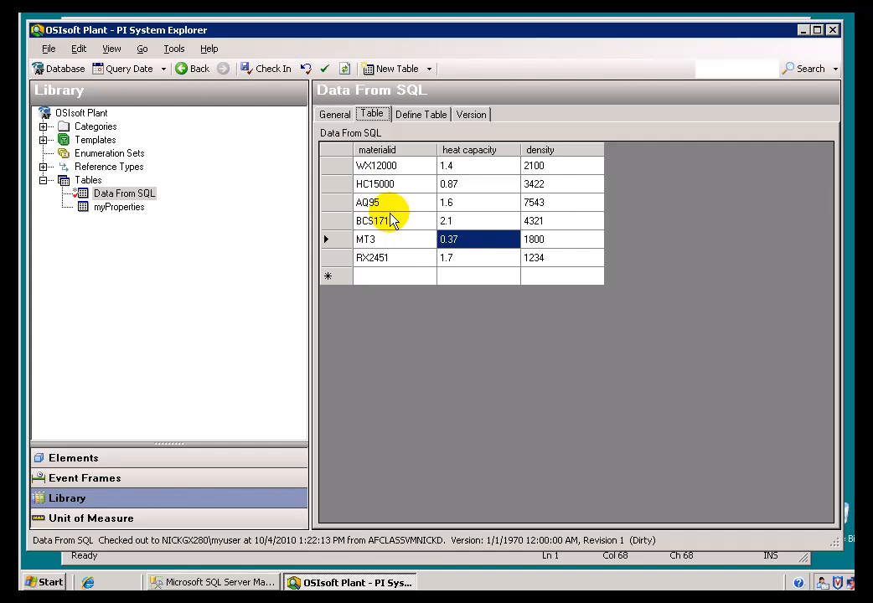
click(462, 259)
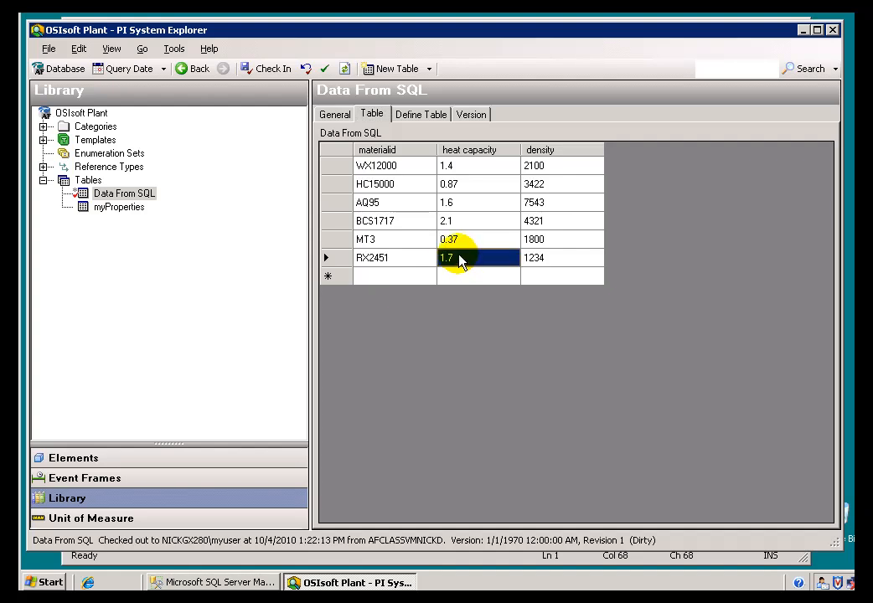
click(469, 243)
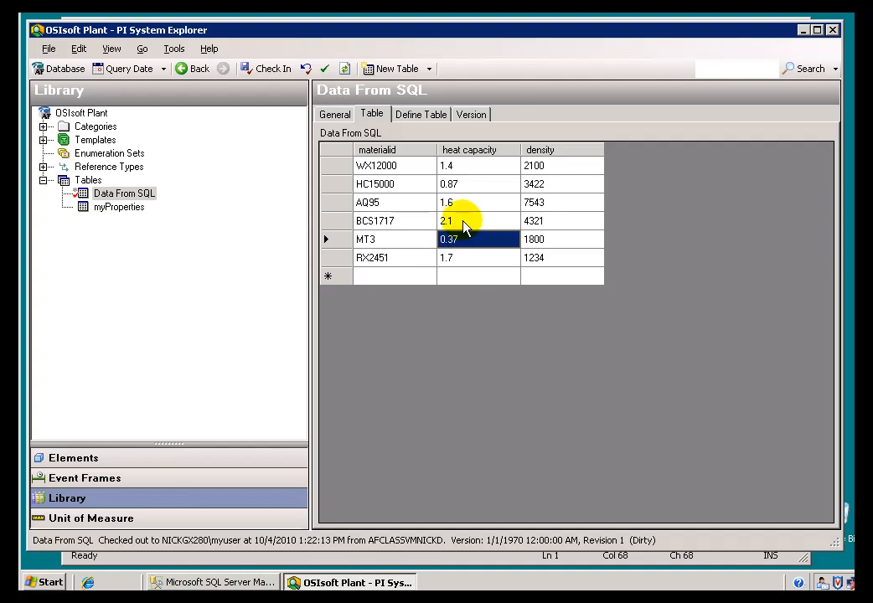
click(462, 223)
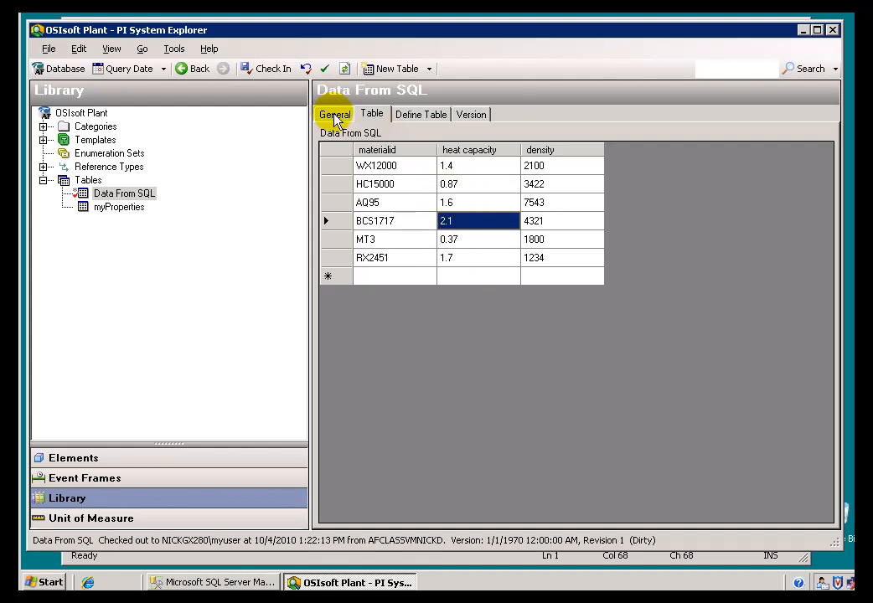